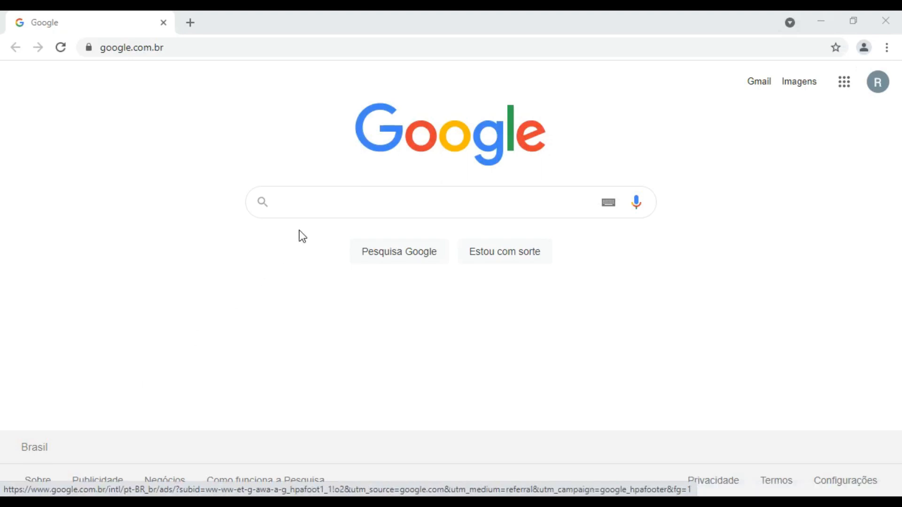
Search Google for mysql, open the official MySQL website and dismiss the translation prompt
left_click(330, 201)
type("mysql")
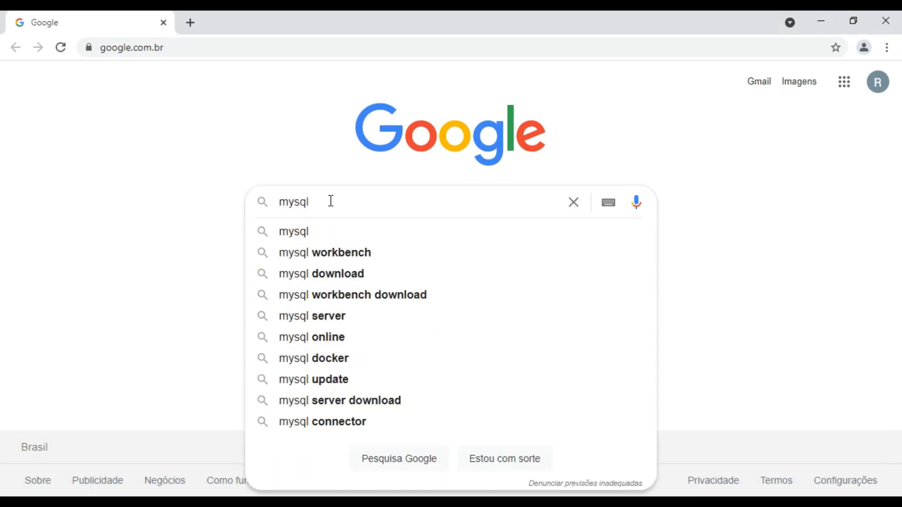
left_click(309, 227)
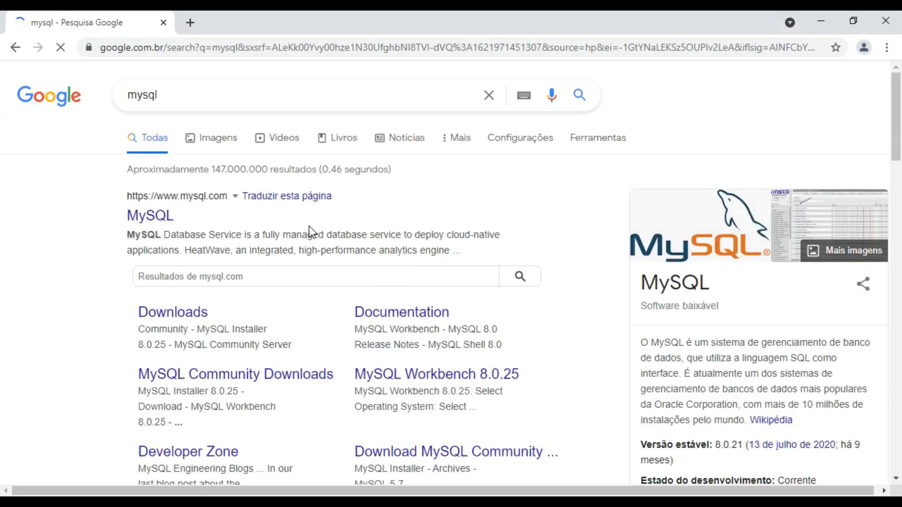
left_click(167, 215)
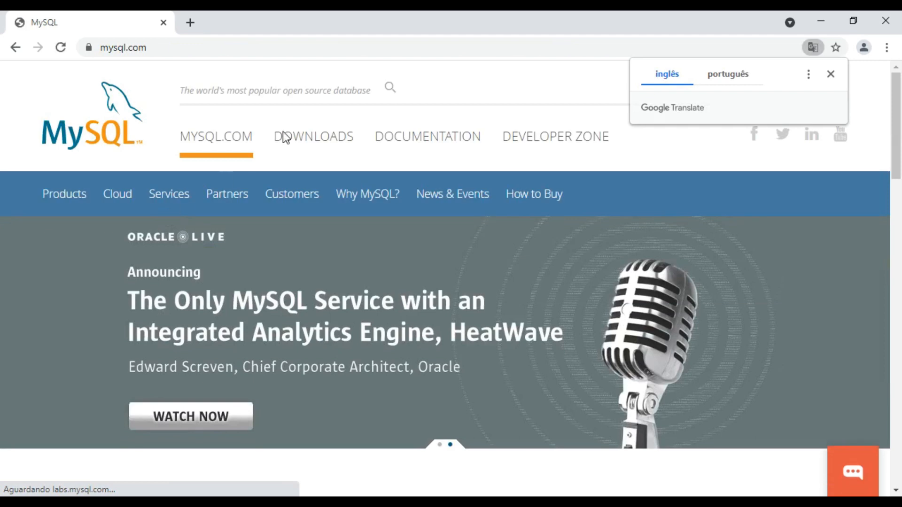
left_click(830, 75)
Go to the MySQL downloads section and open the MySQL Community (GPL) Downloads page
left_click(329, 139)
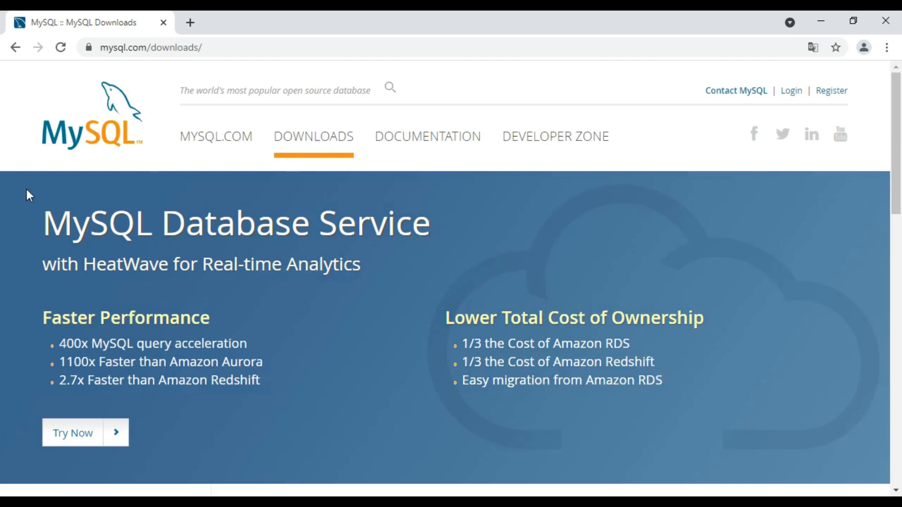
scroll(18, 227, "down", 5)
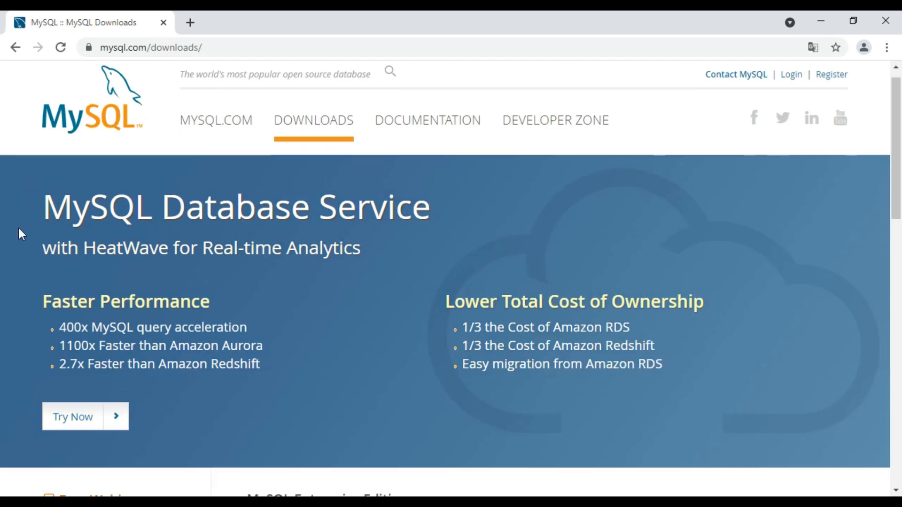
scroll(18, 229, "down", 1)
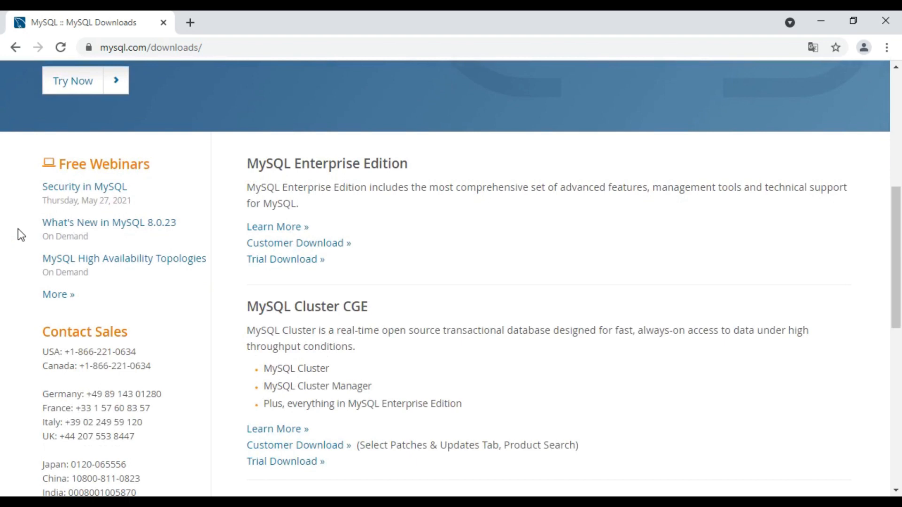
scroll(18, 229, "down", 1)
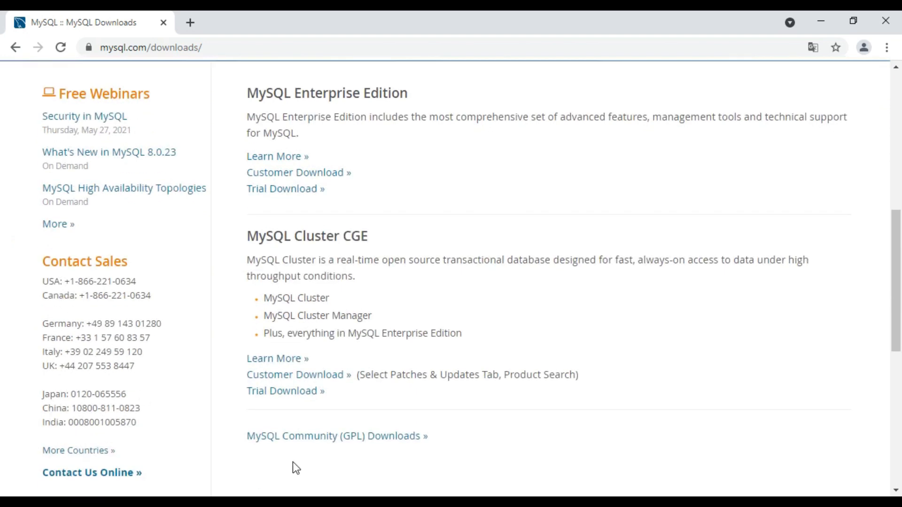
left_click(423, 442)
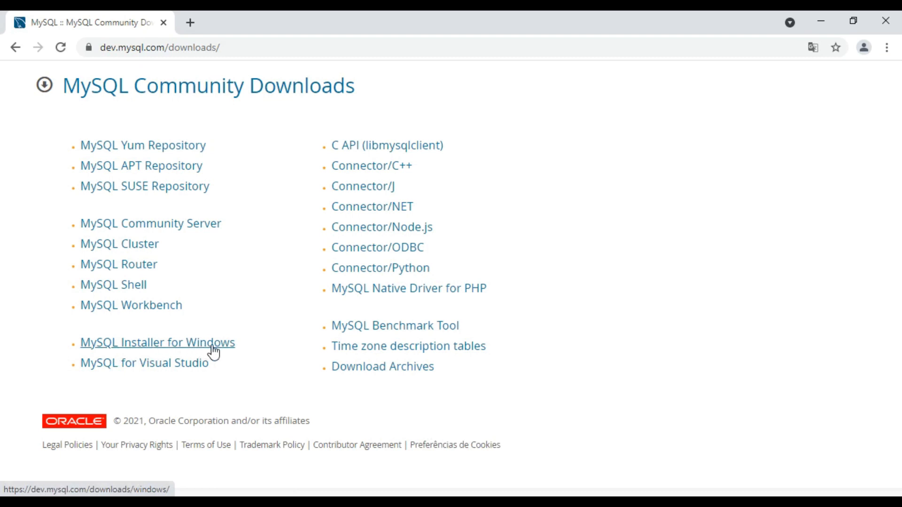
Download the 435.7M MySQL Installer 8.0.25 for Windows without logging in or signing up
left_click(149, 348)
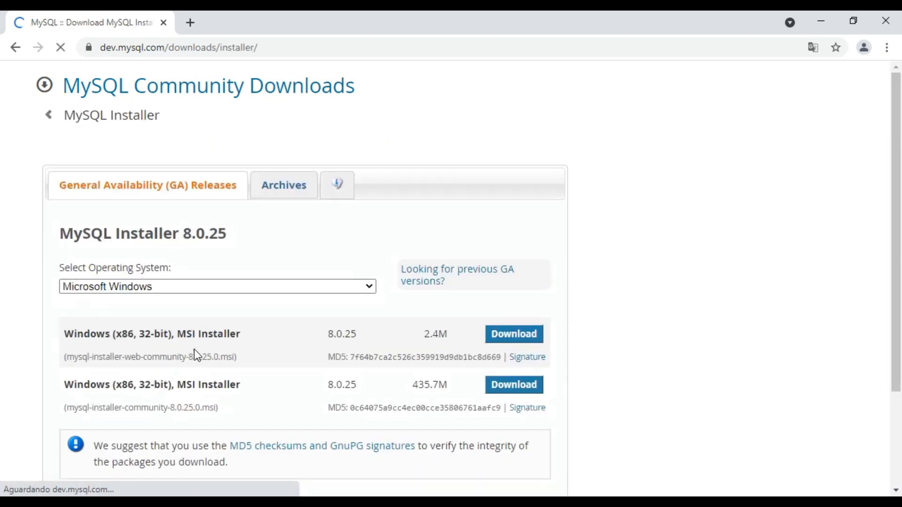
scroll(292, 243, "down", 2)
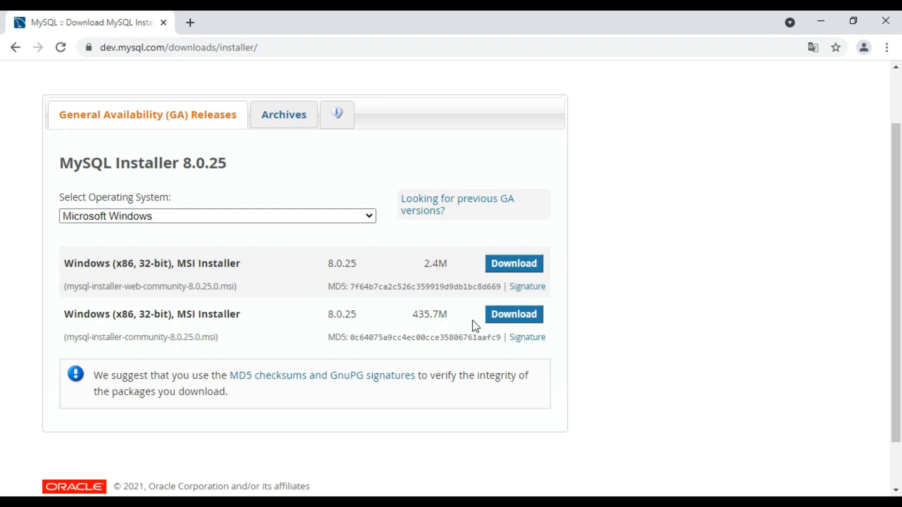
left_click(514, 321)
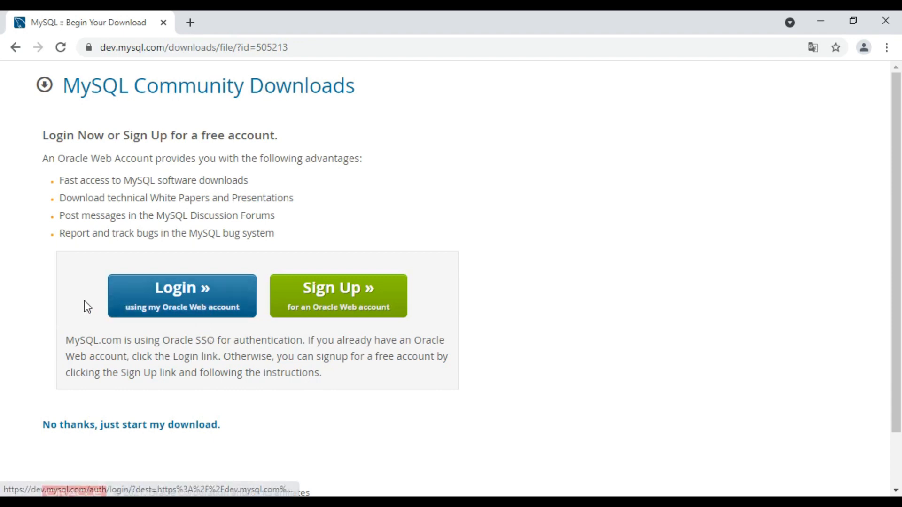
left_click(168, 426)
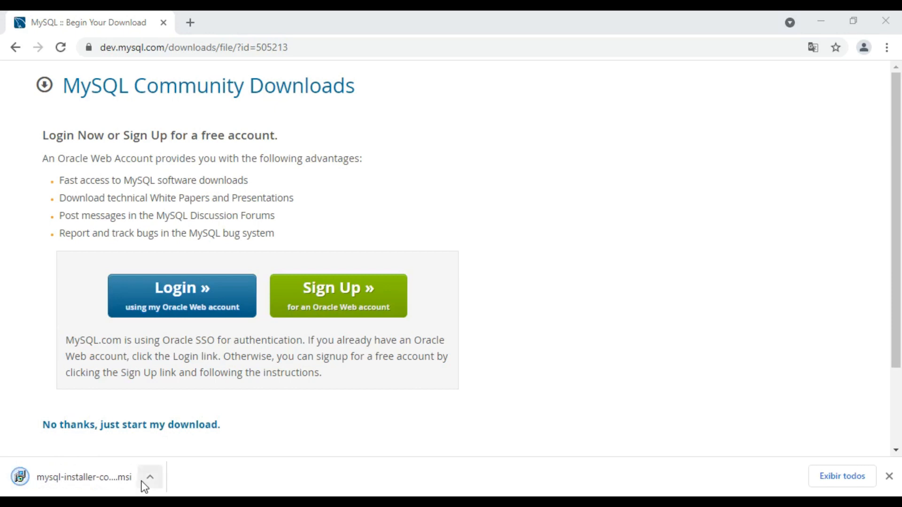
Show the downloaded mysql-installer-community-8.0.25.0 file in its folder and launch its installation
left_click(142, 481)
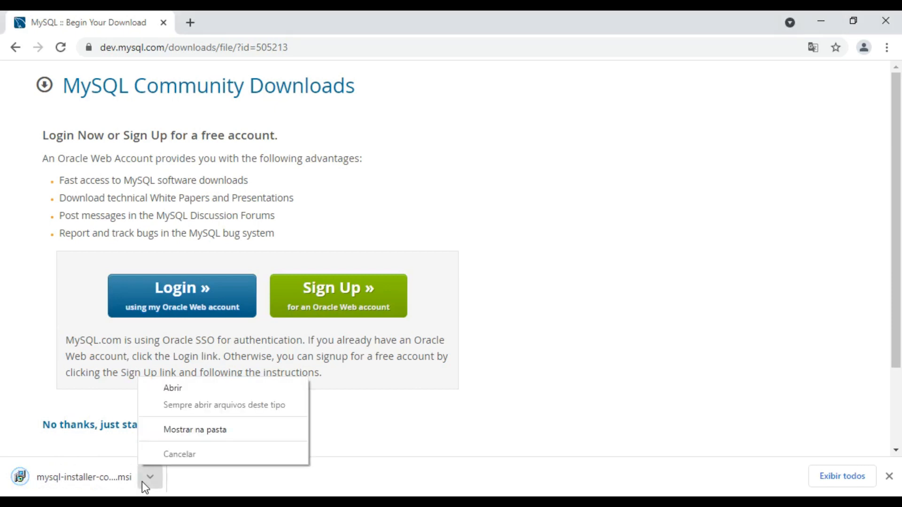
left_click(205, 428)
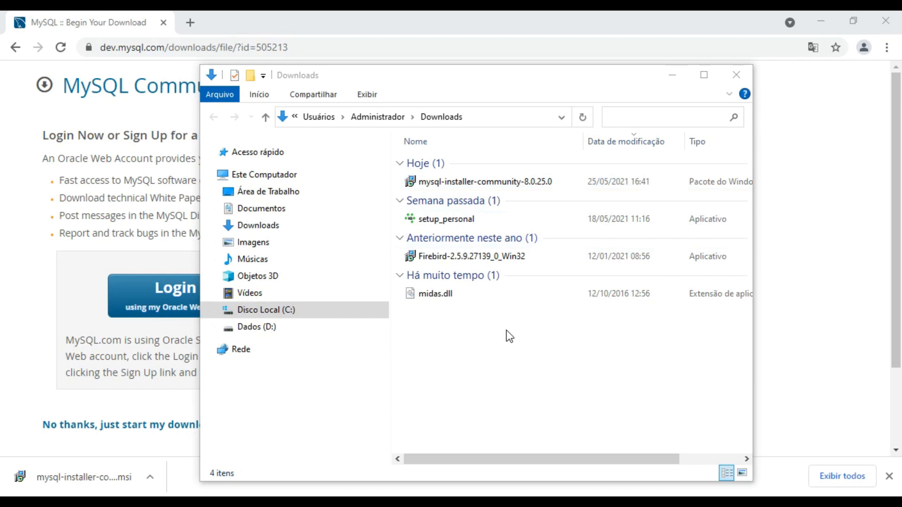
right_click(495, 181)
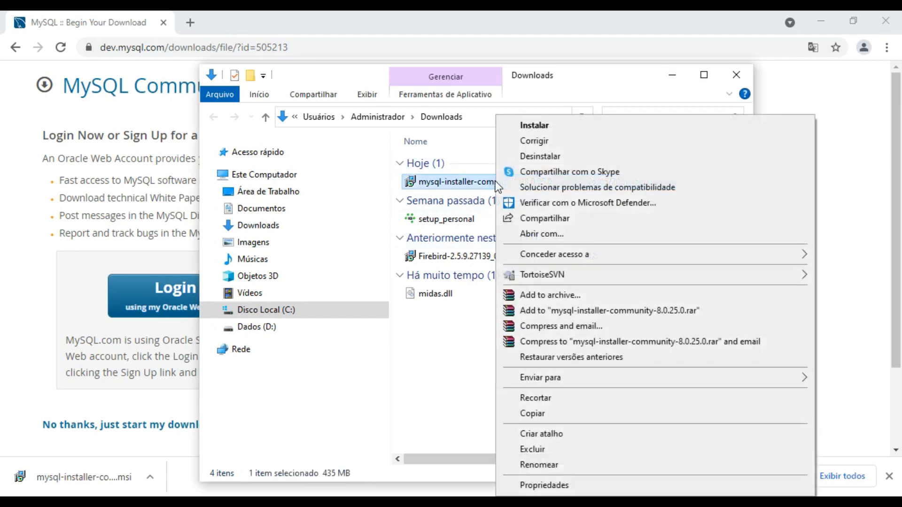
left_click(557, 129)
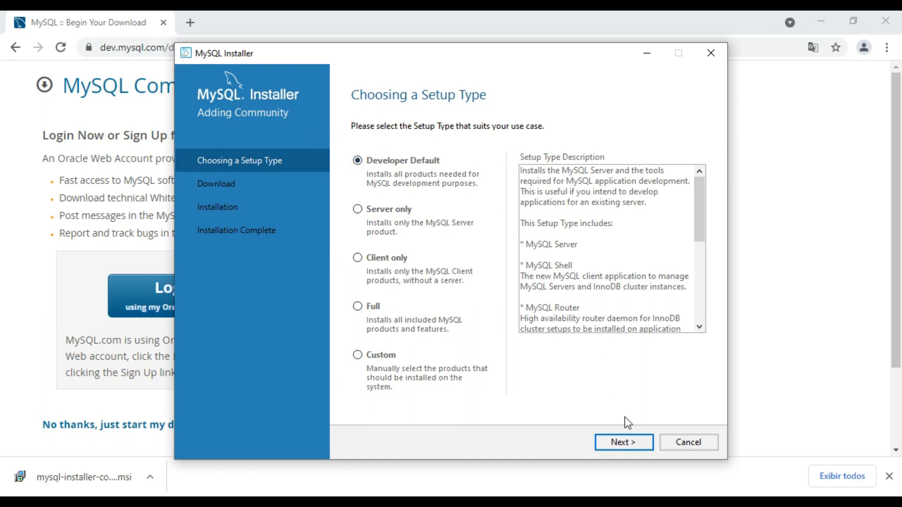
Proceed with the Developer Default setup type, check the product requirements and execute their automatic resolution
left_click(638, 446)
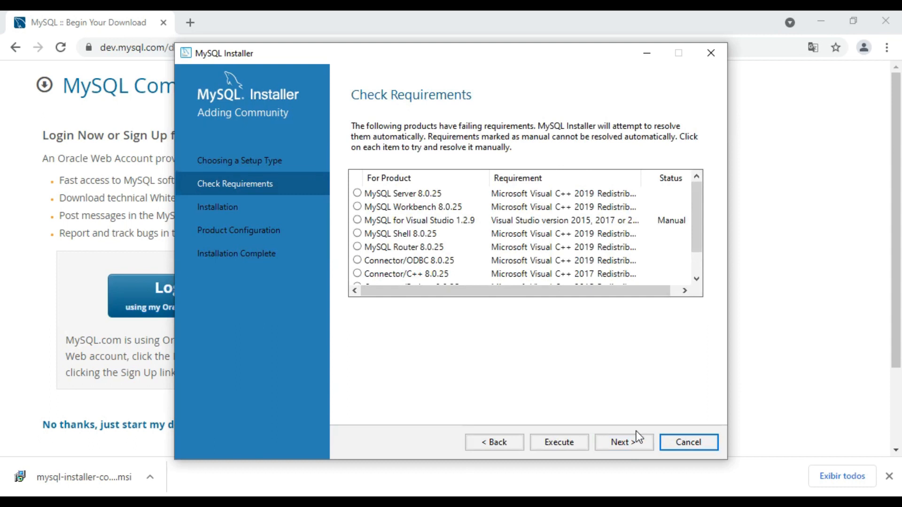
mouse_move(698, 188)
left_mouse_down()
mouse_move(697, 256)
mouse_move(692, 178)
left_mouse_up()
scroll(418, 202, "down", 1)
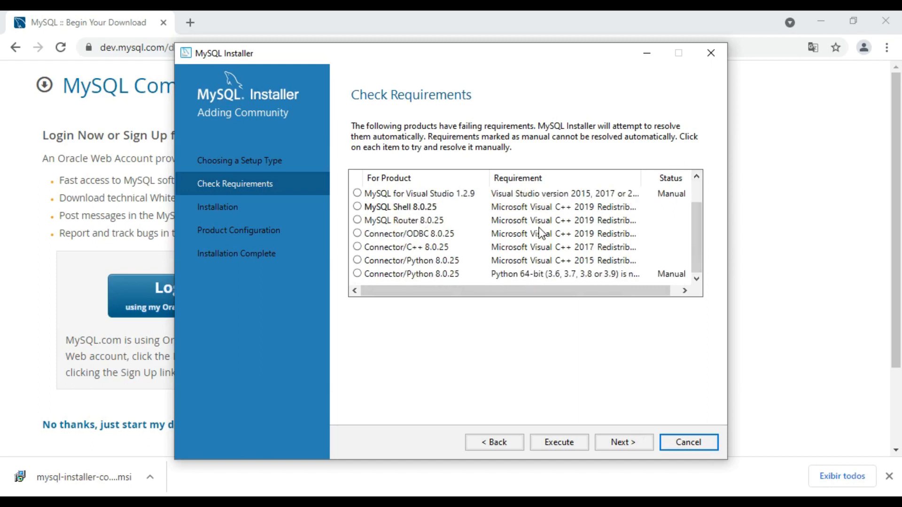
scroll(544, 244, "up", 1)
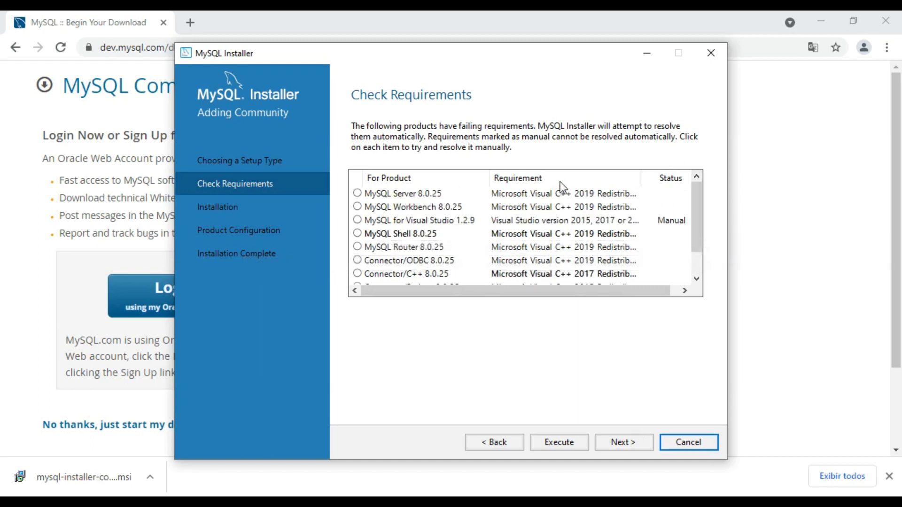
scroll(562, 208, "down", 1)
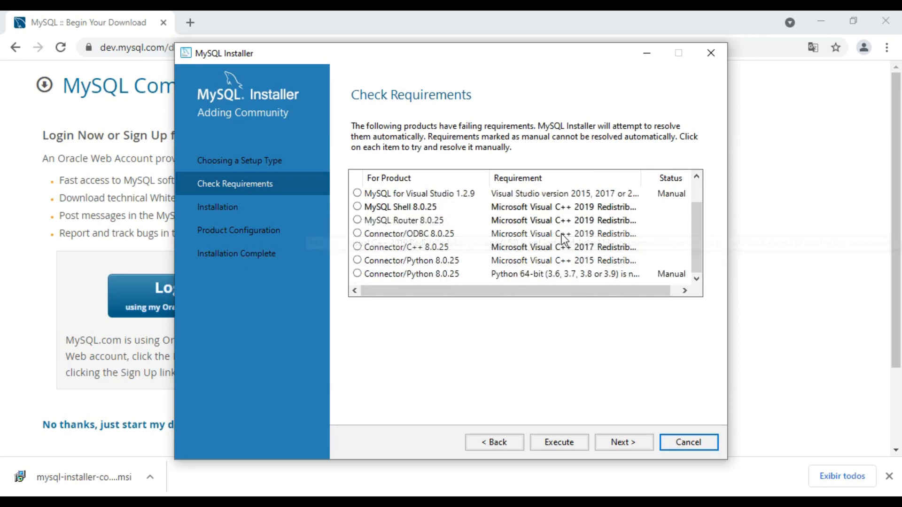
left_click(545, 438)
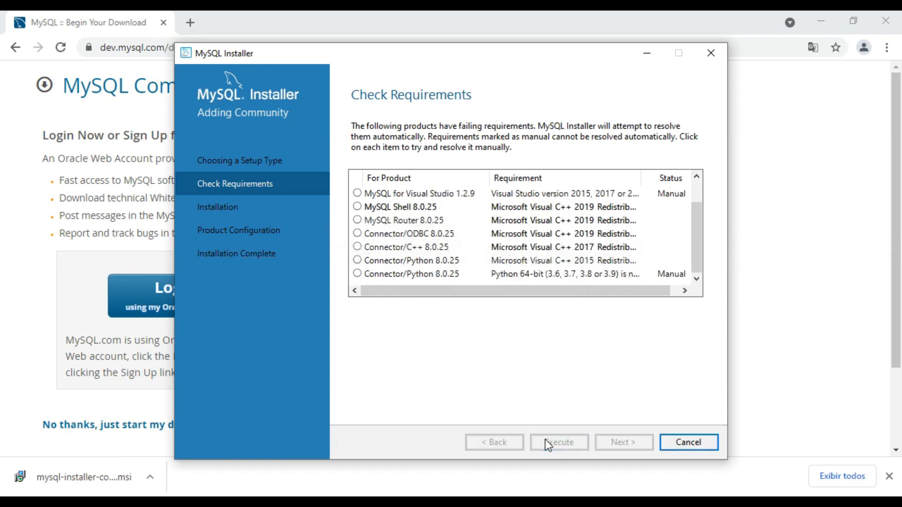
Accept the licence terms, install the Microsoft Visual C++ 2015-2019 Redistributable (x64) and close its installer
scroll(576, 261, "up", 1)
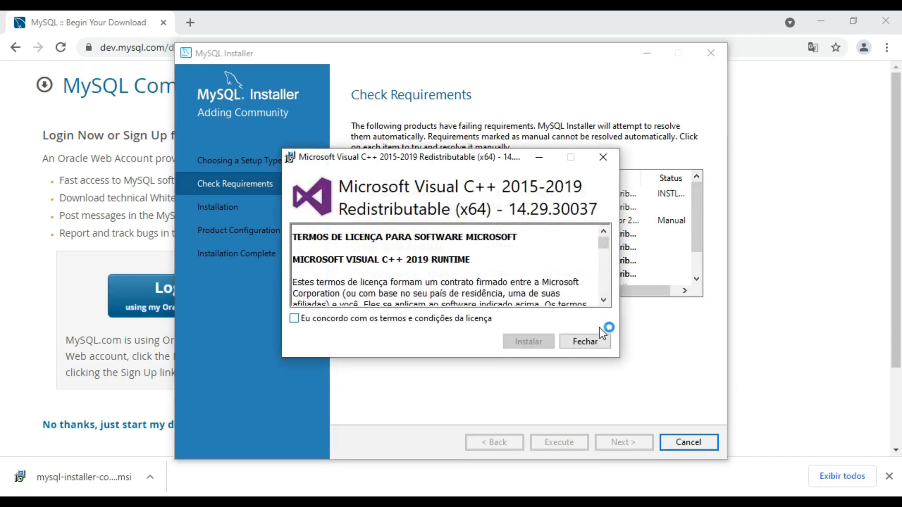
left_click(348, 321)
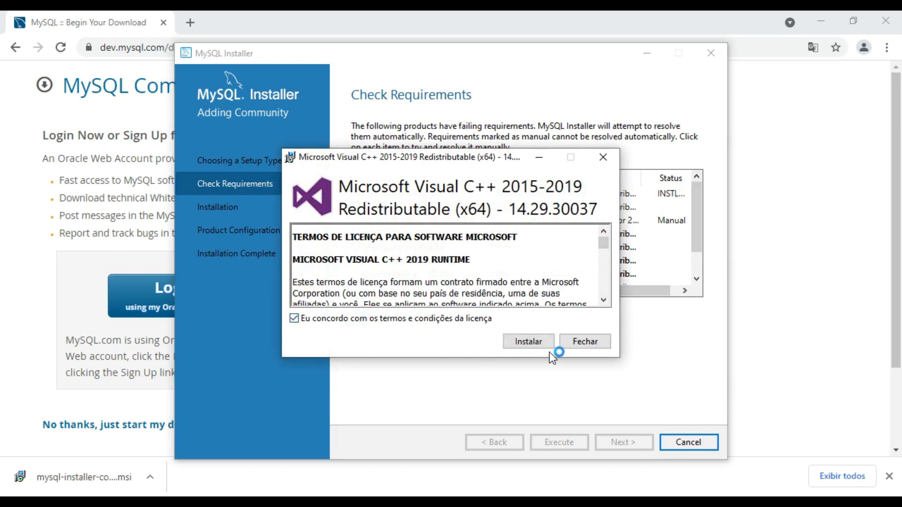
left_click(546, 348)
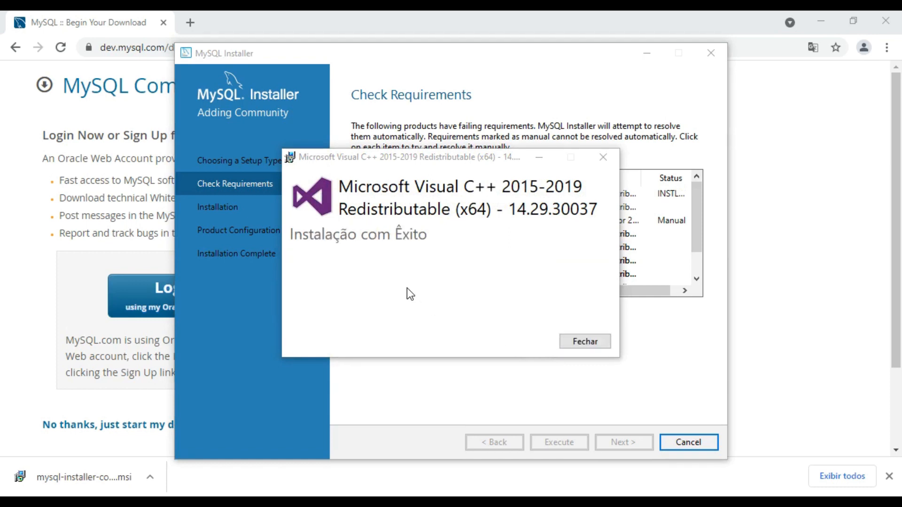
left_click(600, 340)
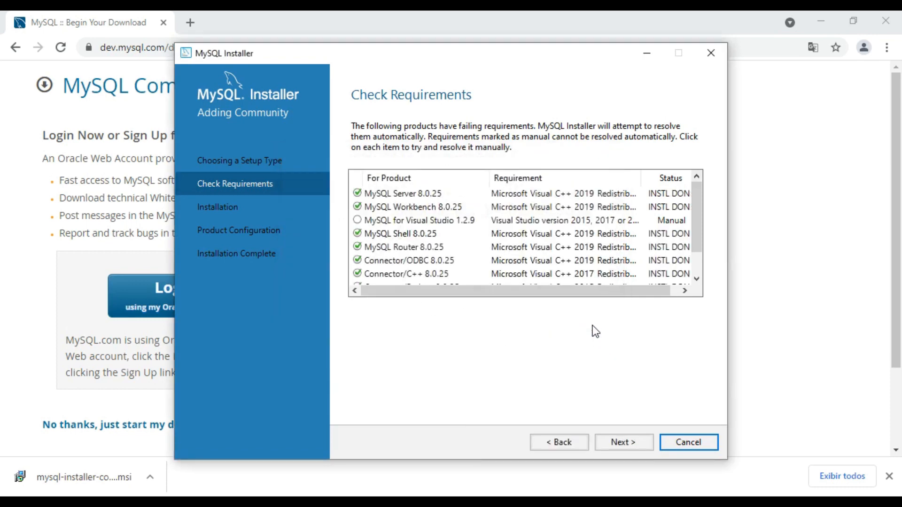
Review the requirement statuses and agree to continue without the products whose requirements are not met
mouse_move(697, 213)
left_mouse_down()
mouse_move(696, 247)
mouse_move(697, 205)
left_mouse_up()
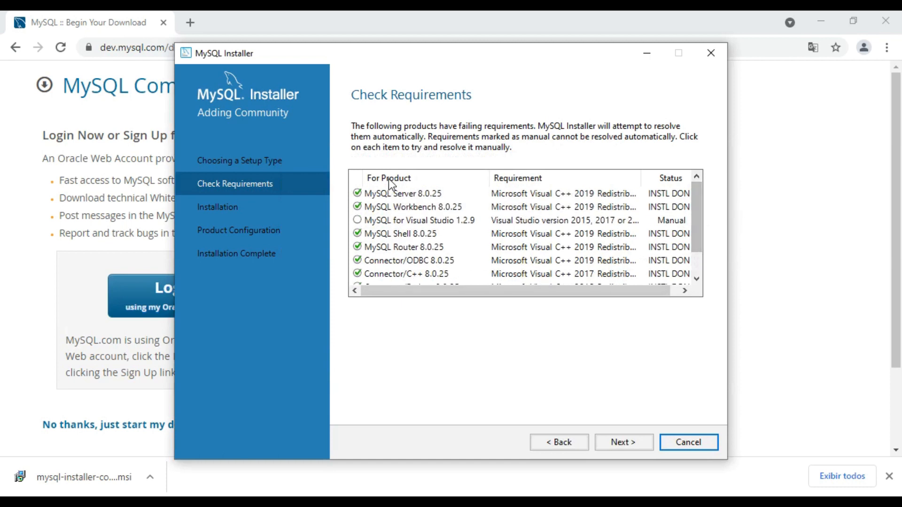
scroll(382, 263, "down", 1)
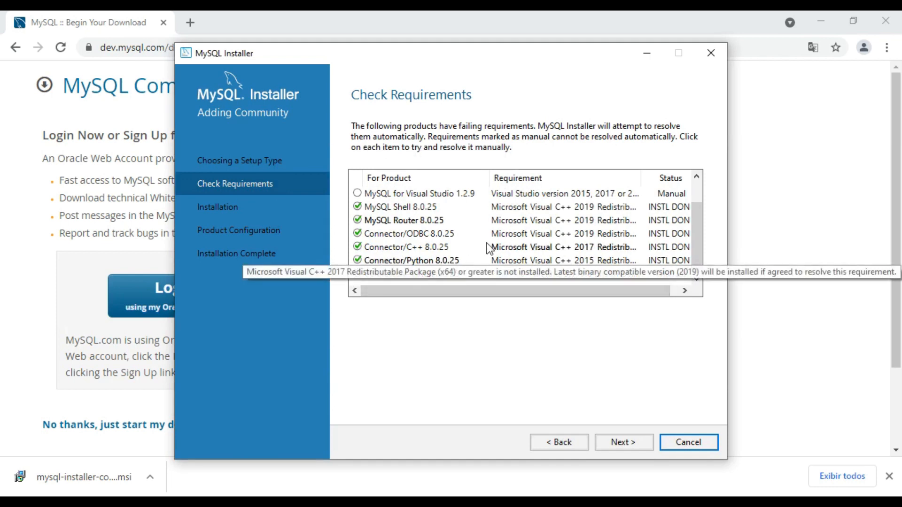
scroll(408, 230, "up", 1)
scroll(408, 230, "down", 1)
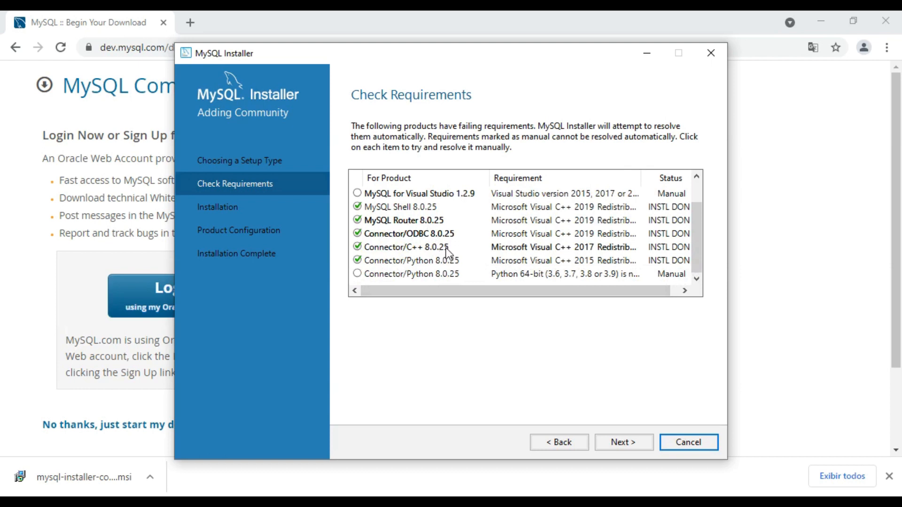
scroll(414, 272, "up", 1)
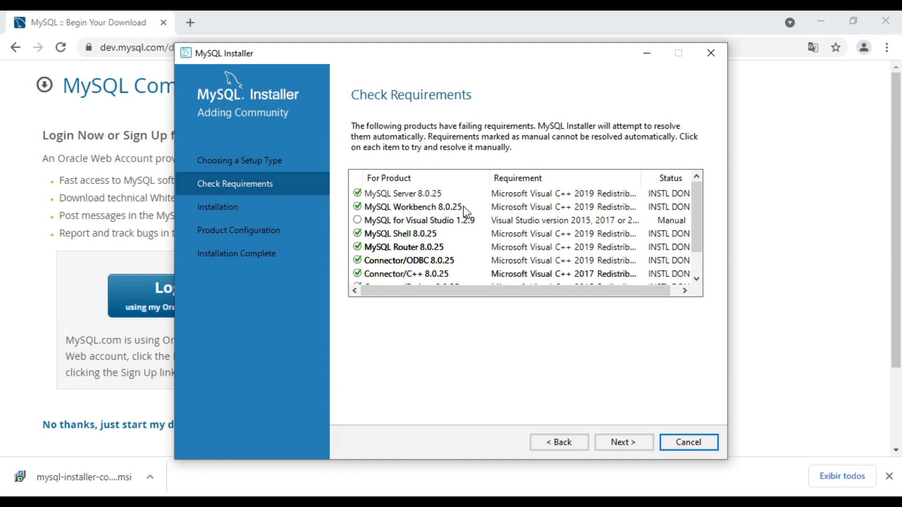
left_click(621, 442)
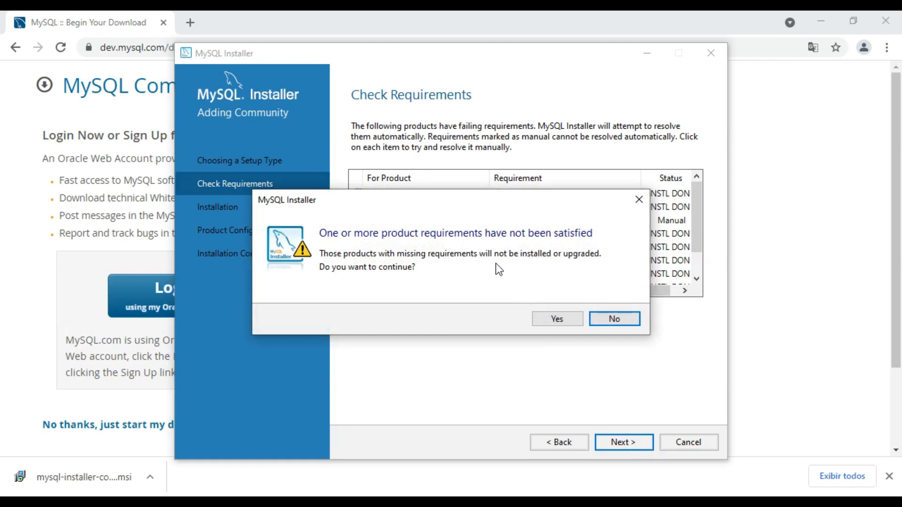
left_click(553, 319)
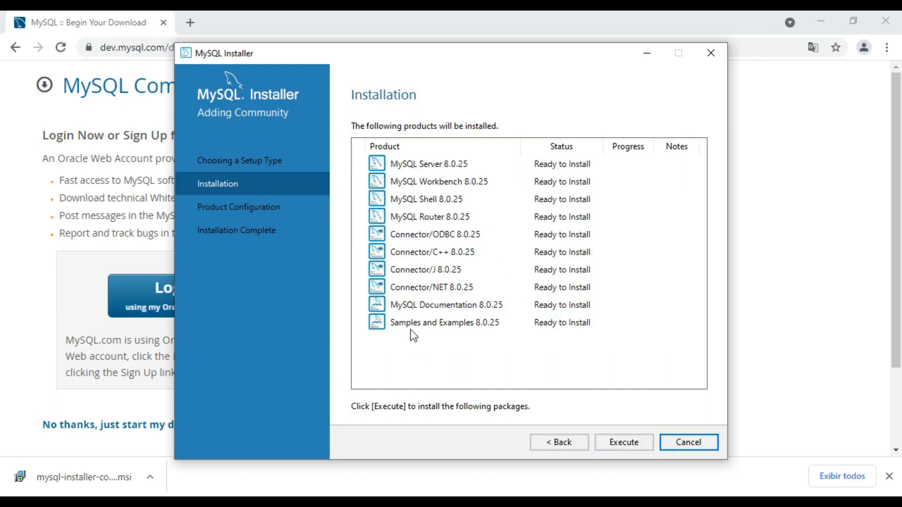
Install all the listed MySQL 8.0.25 products and proceed to the product configuration stage
left_click(615, 445)
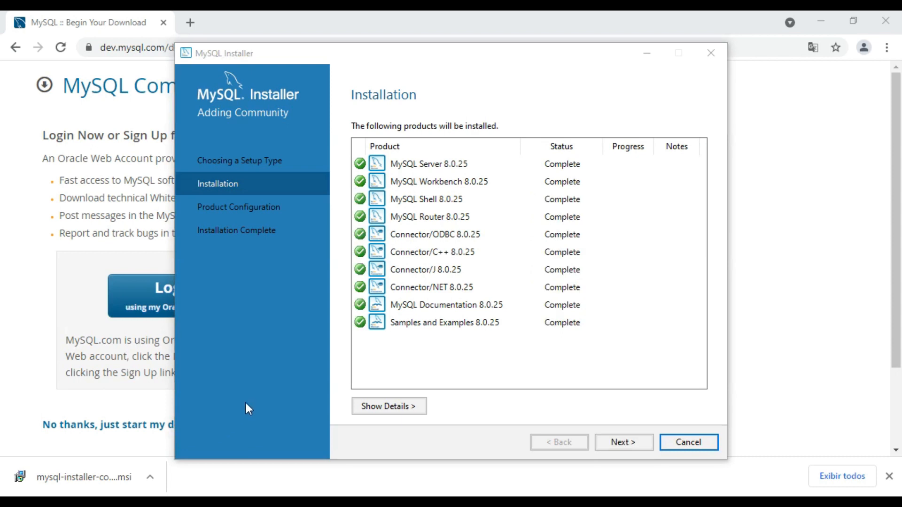
left_click(623, 442)
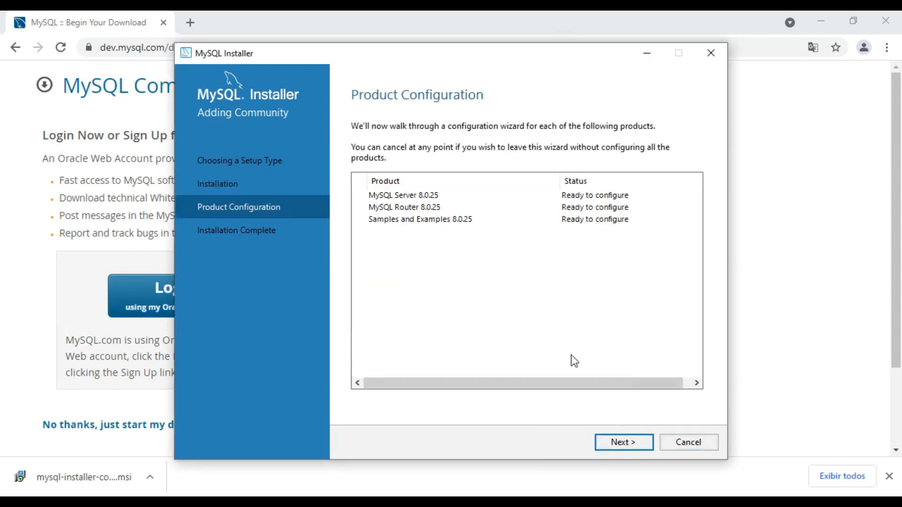
Start the MySQL Server configuration and accept the Development Computer type with TCP/IP port 3306 and X Protocol port 33060
left_click(638, 444)
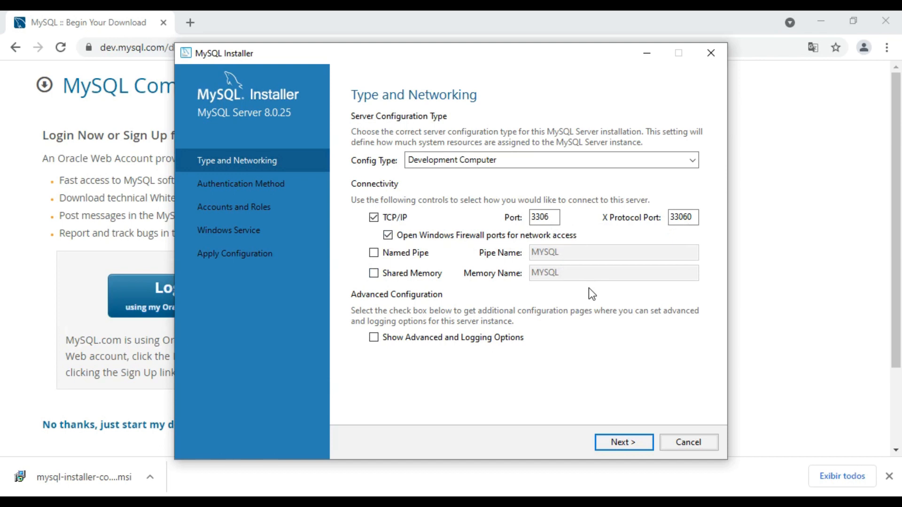
left_click(624, 441)
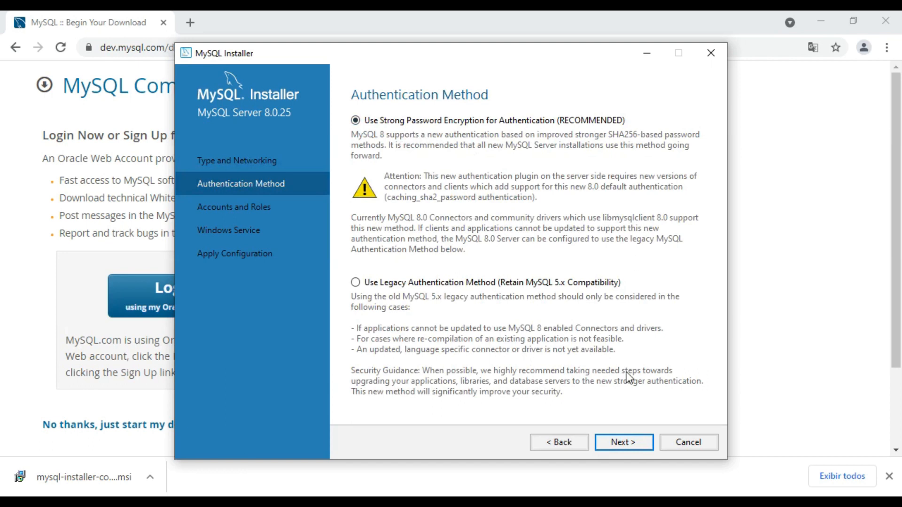
Accept strong password encryption for authentication, then enter and repeat the MySQL root account password
left_click(619, 442)
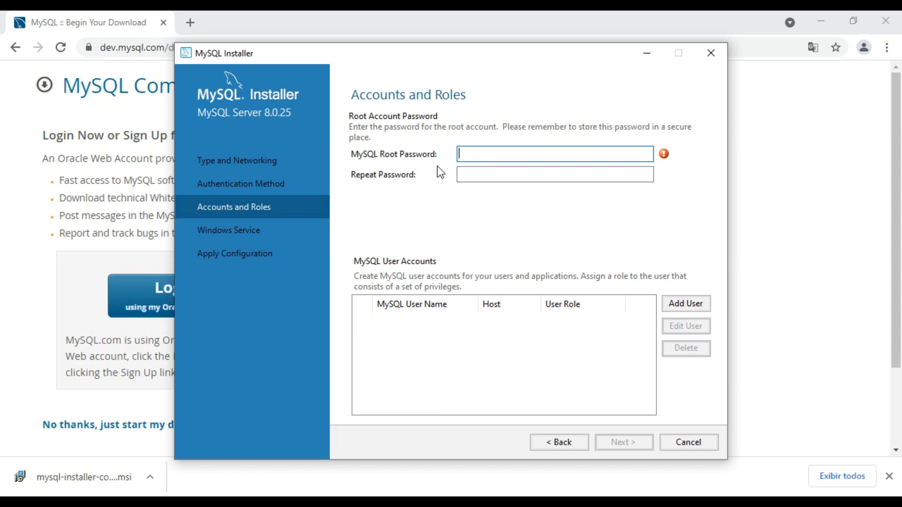
key("Tab")
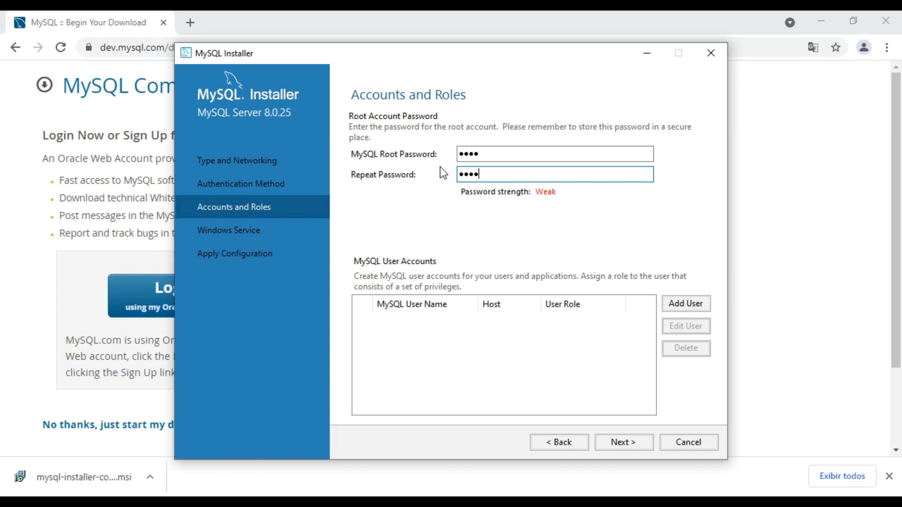
left_click(510, 158)
key("Tab")
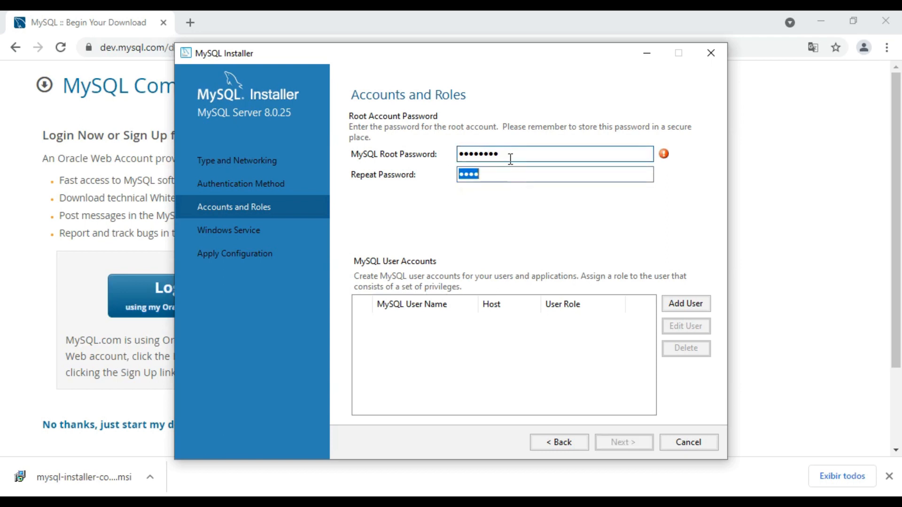
key("Tab")
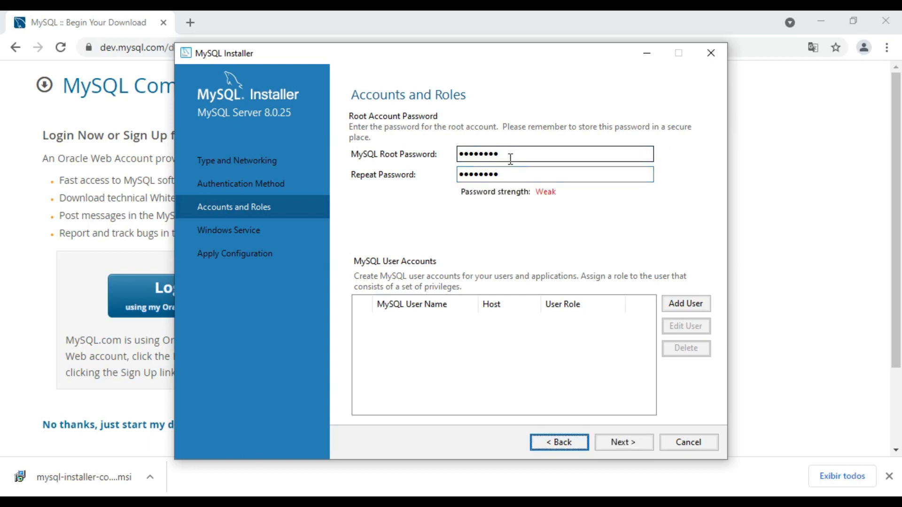
Add a MySQL user account named User for all hosts with the DB Admin role, entering and confirming its password
left_click(685, 304)
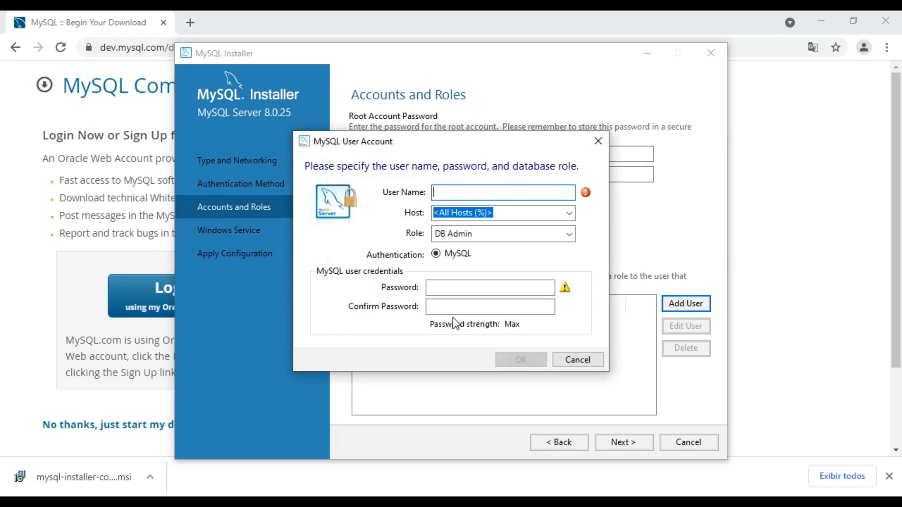
type("User")
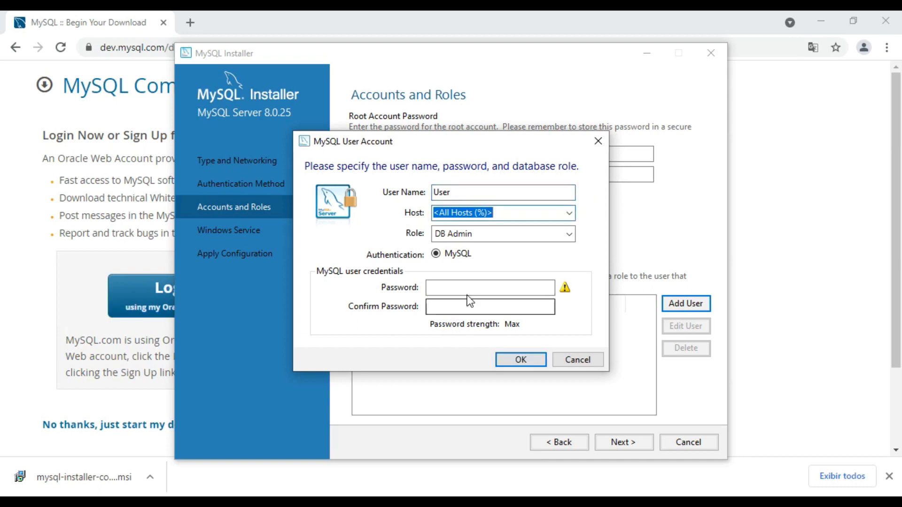
left_click(571, 213)
left_click(571, 213)
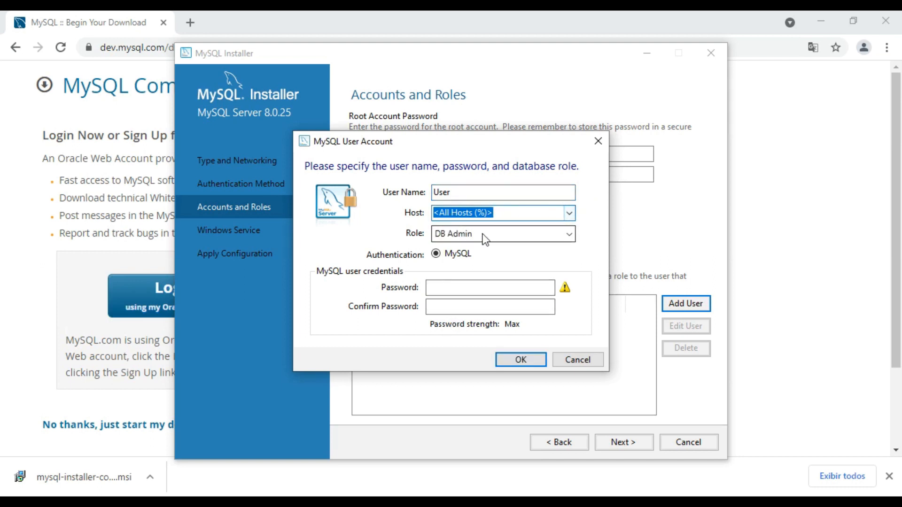
left_click(444, 288)
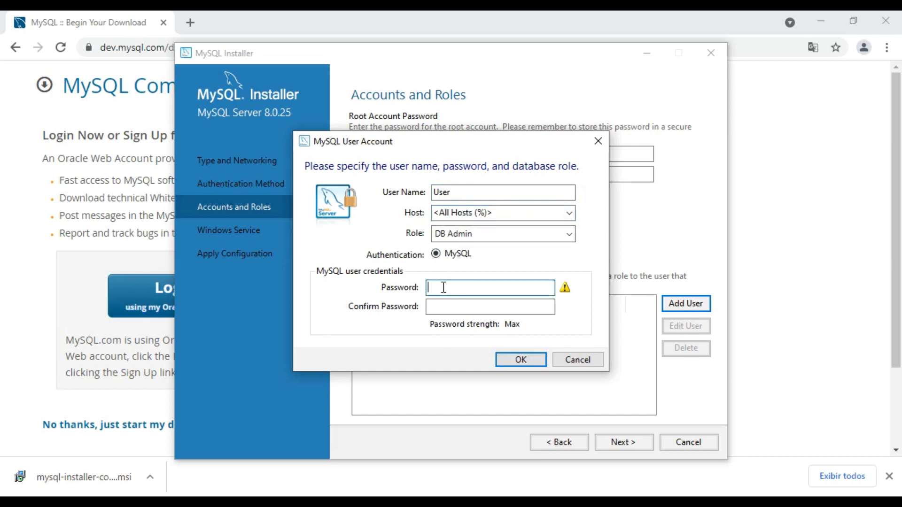
key("Tab")
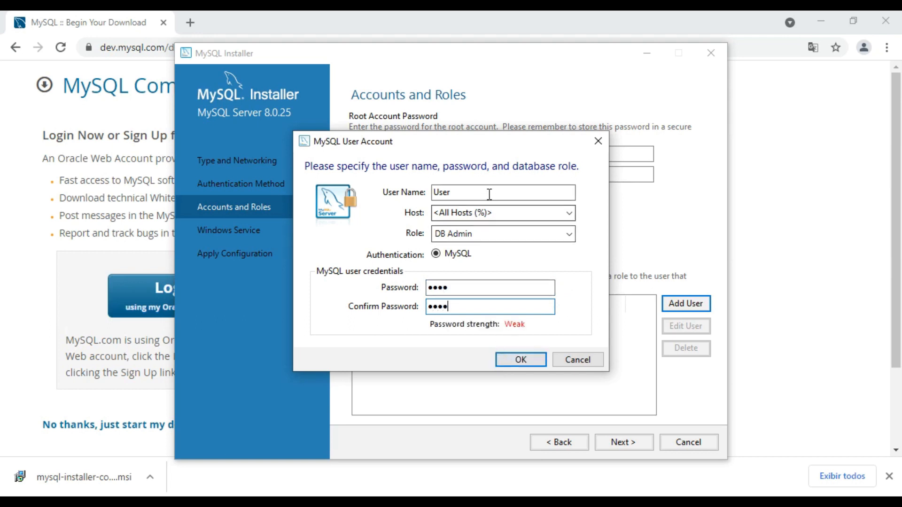
left_click(521, 359)
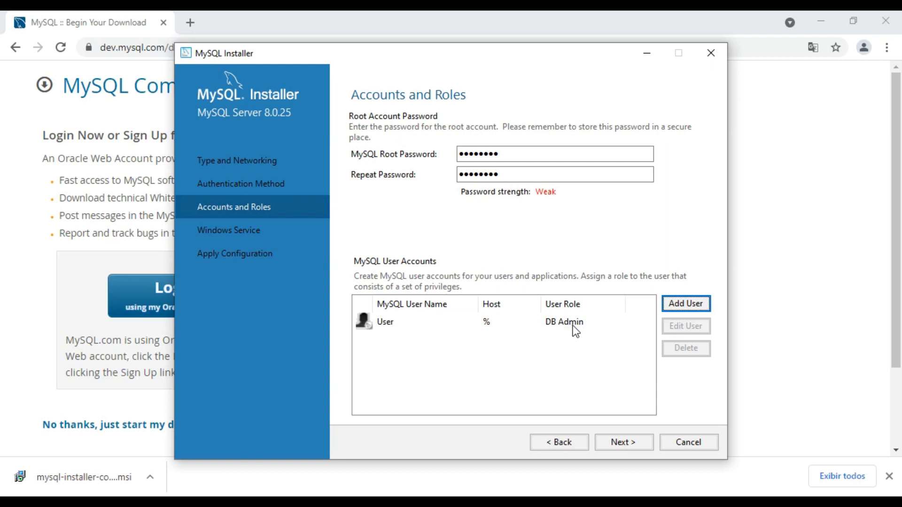
Accept the MySQL80 Windows service settings with start at system startup, and apply the MySQL Server configuration
left_click(620, 443)
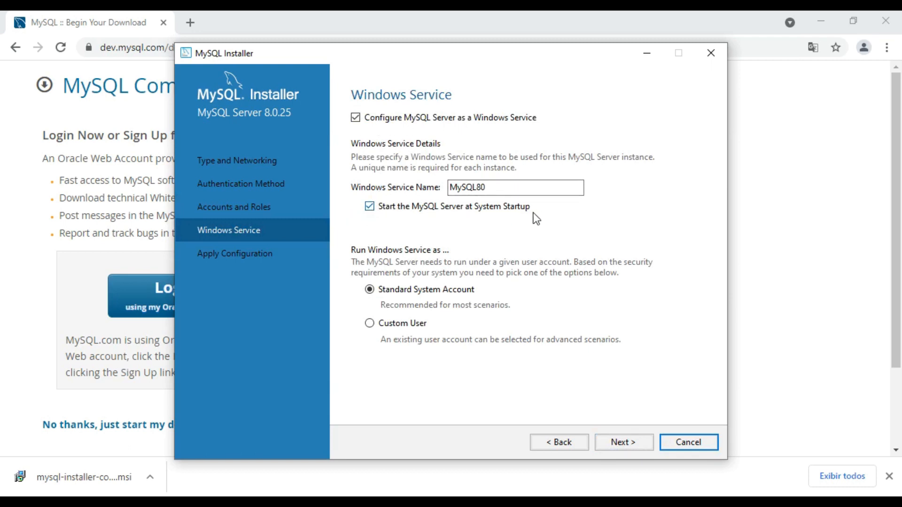
left_click(636, 451)
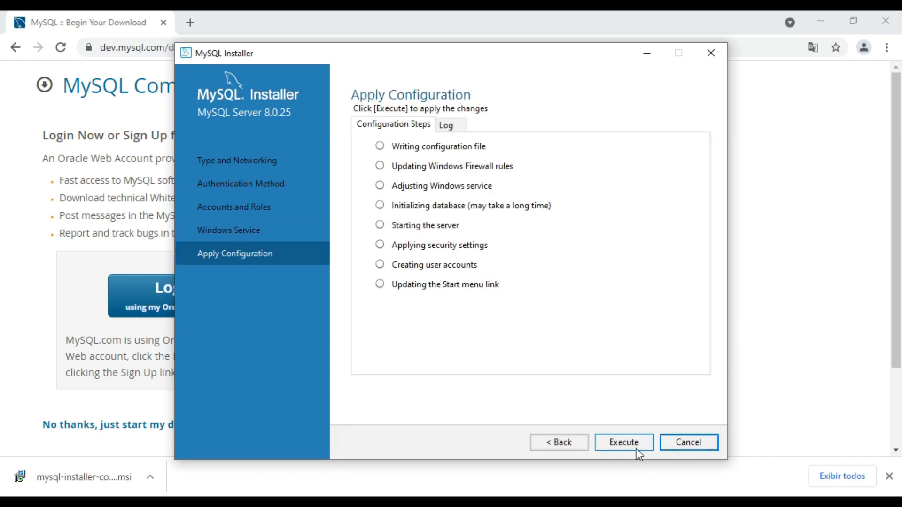
left_click(635, 444)
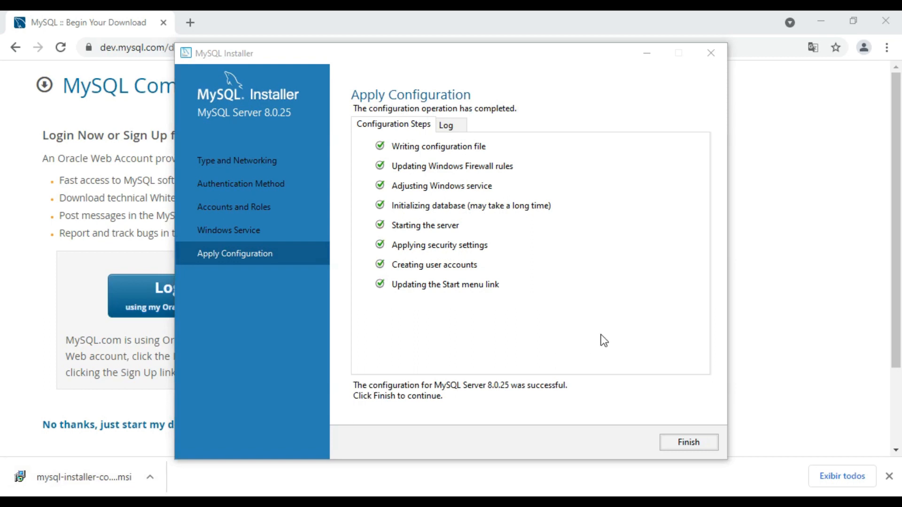
left_click(674, 445)
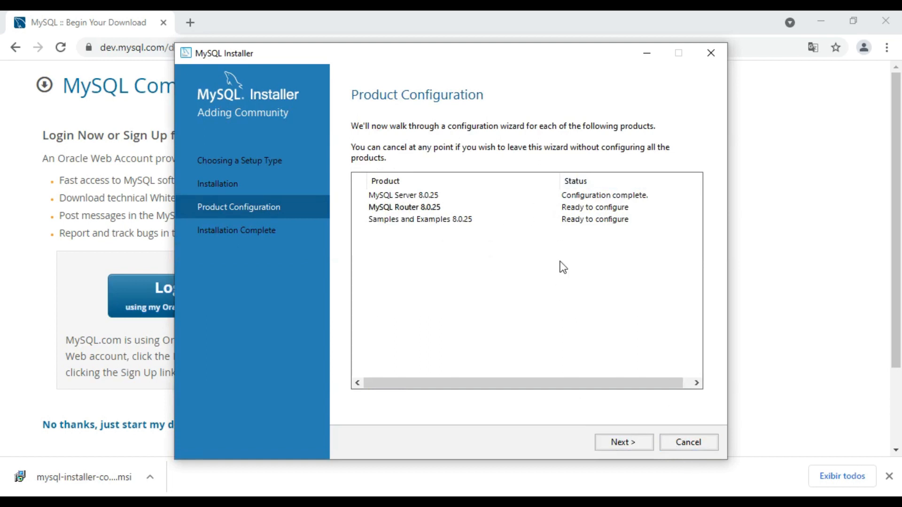
Finish the MySQL Router configuration without bootstrapping it for InnoDB cluster and proceed to the Samples and Examples configuration
left_click(612, 444)
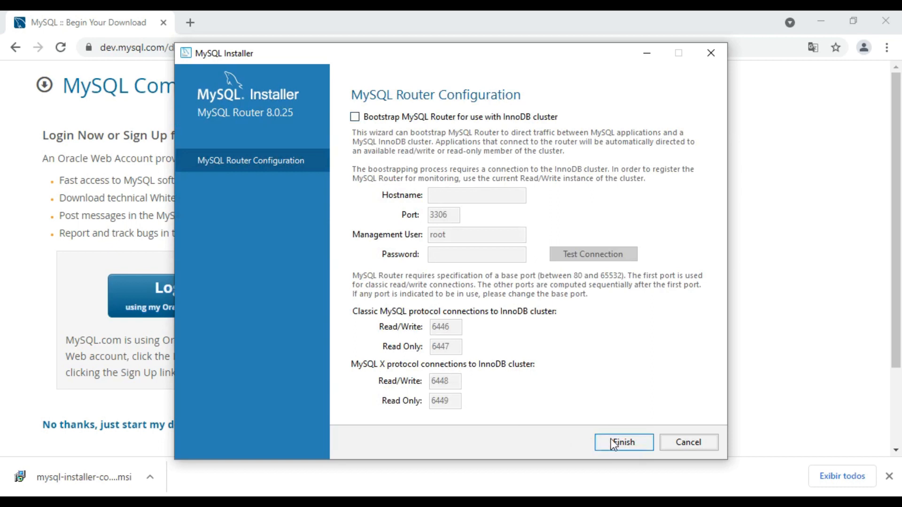
left_click(632, 444)
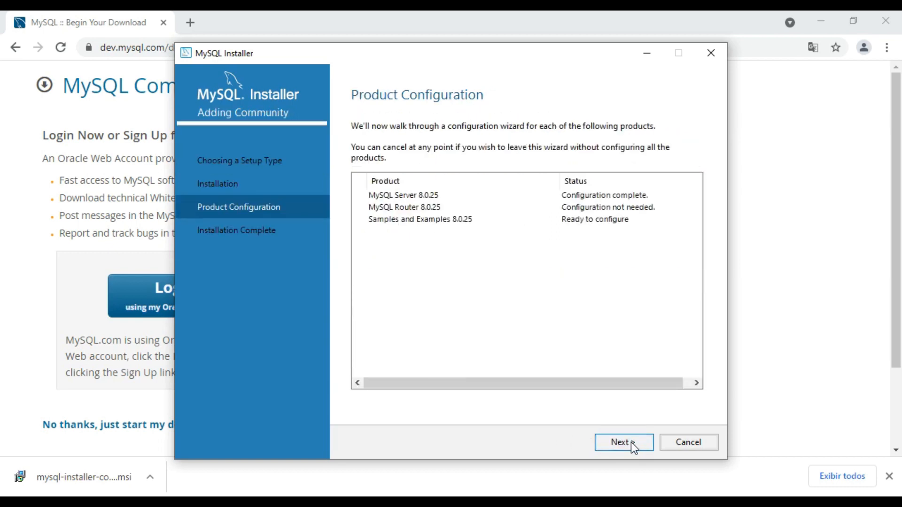
left_click(631, 441)
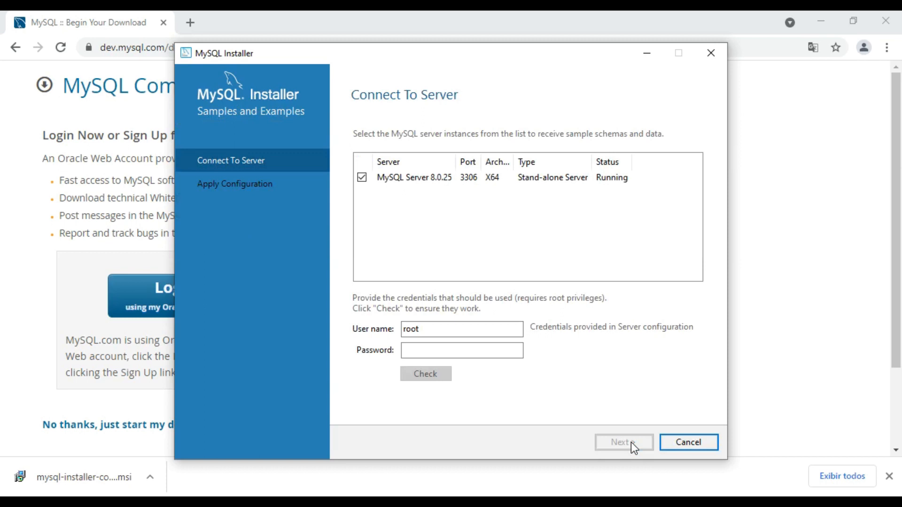
Enter the root account password and check the connection to MySQL Server 8.0.25 for the sample schemas
left_click(446, 350)
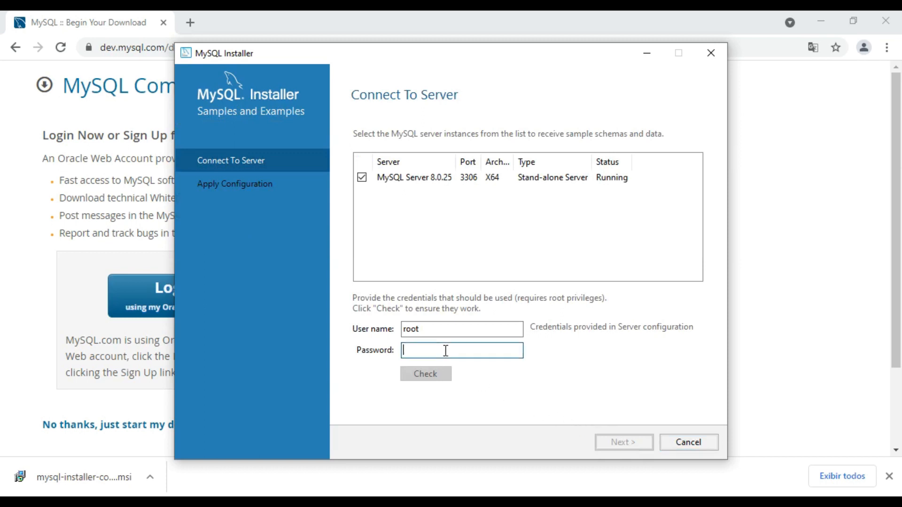
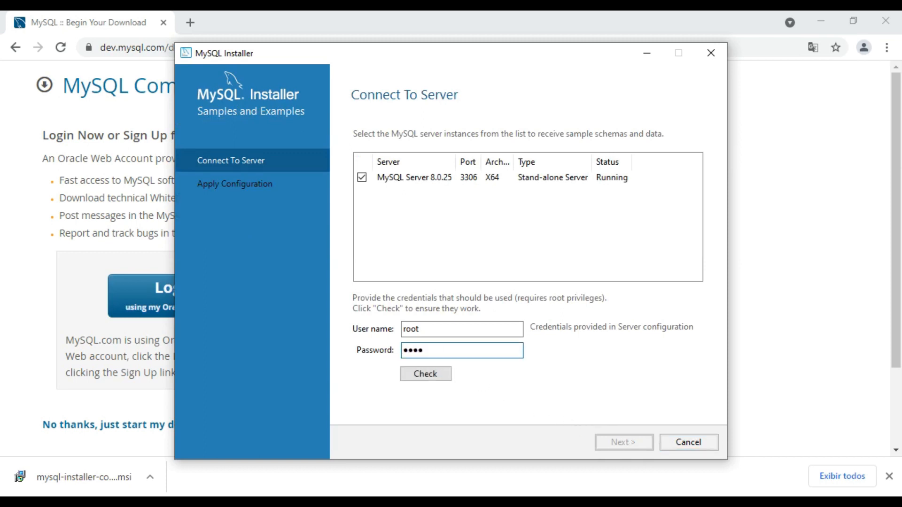
left_click(436, 371)
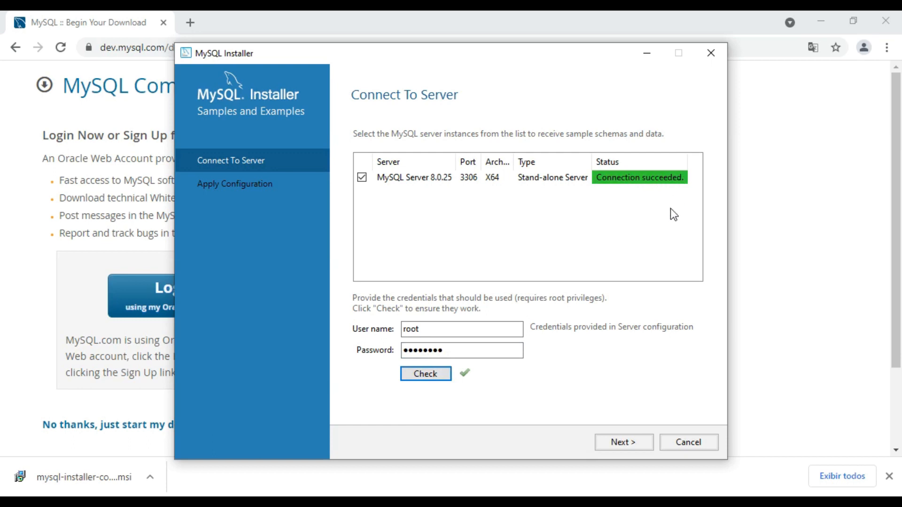
Apply the Samples and Examples 8.0.25 configuration and return to the product configuration overview
left_click(612, 447)
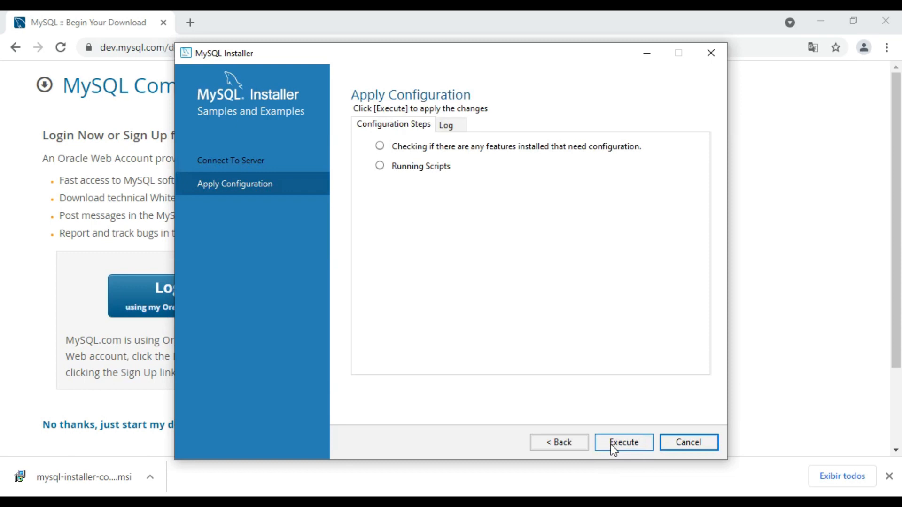
left_click(611, 444)
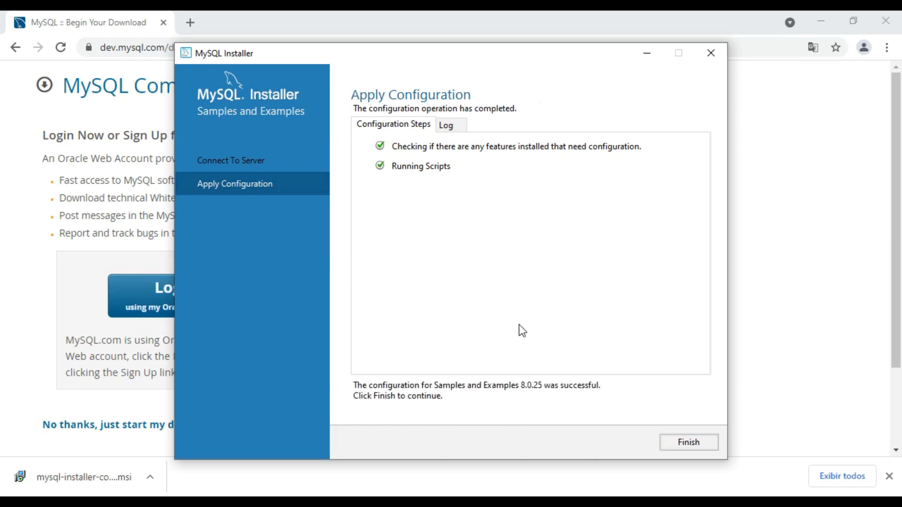
left_click(687, 443)
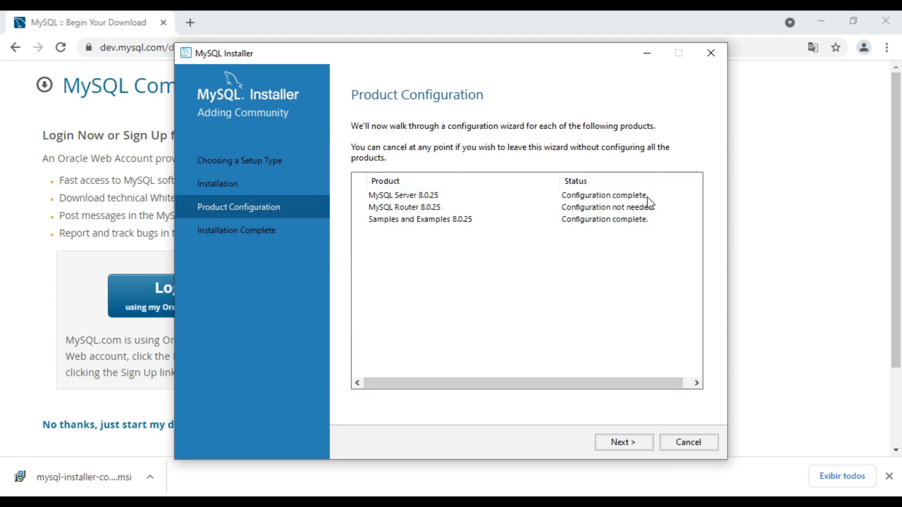
Finish the installer with MySQL Shell startup disabled and MySQL Workbench startup kept, then maximize the MySQL Workbench window
left_click(615, 441)
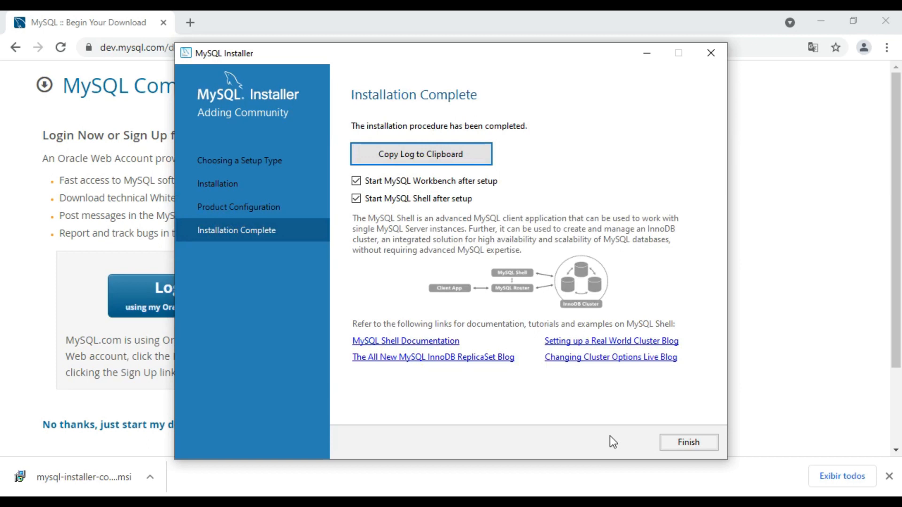
left_click(386, 200)
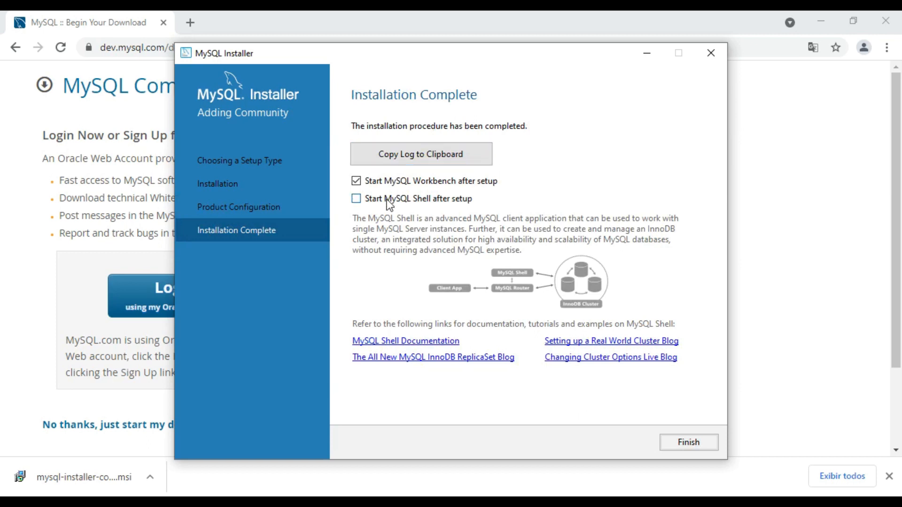
left_click(694, 441)
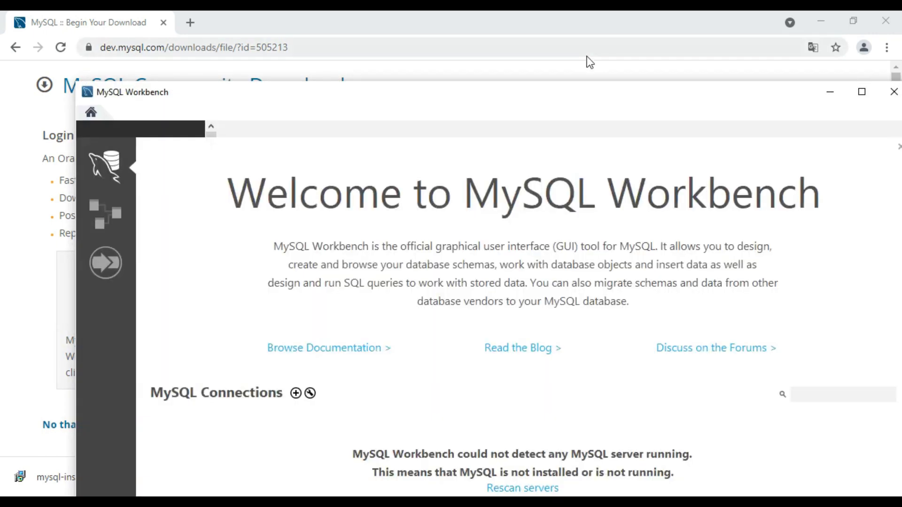
left_click_drag(579, 99, 523, 14)
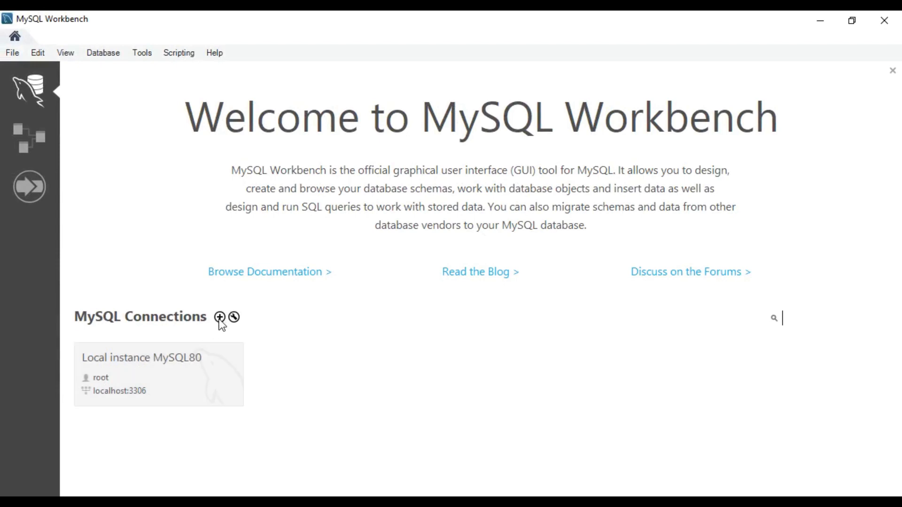
Connect to Local instance MySQL80 as root, choosing to save the password in the vault and entering the root password
left_click(195, 360)
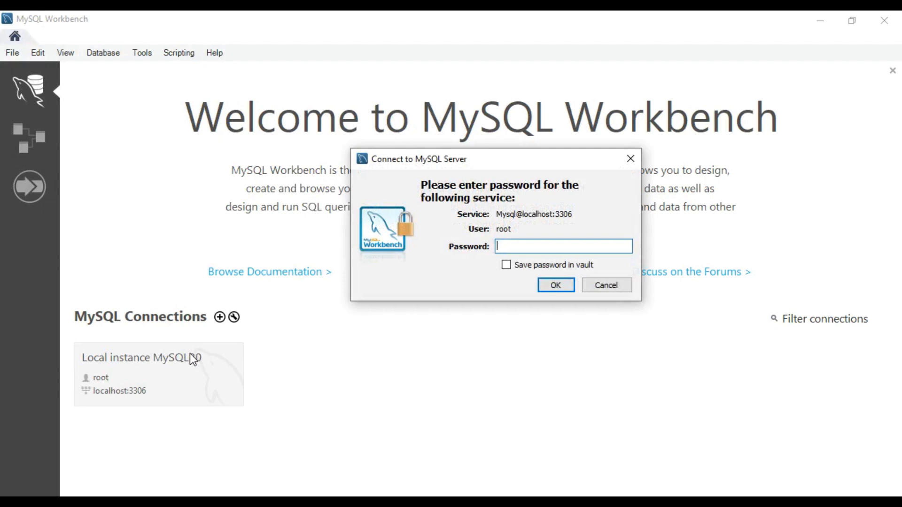
left_click(527, 264)
left_click(530, 245)
left_click(556, 287)
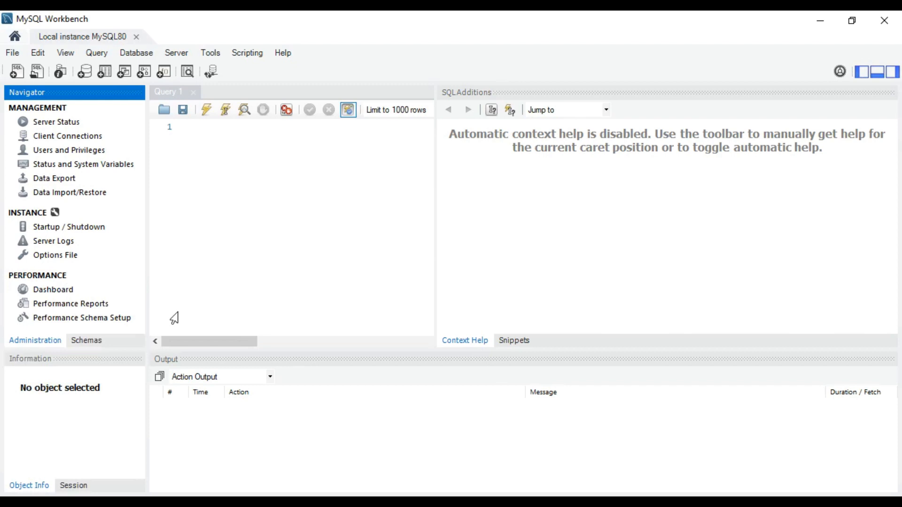
Hide the output area and the SQL Additions sidebar, keeping the Navigator sidebar displayed
left_click(876, 73)
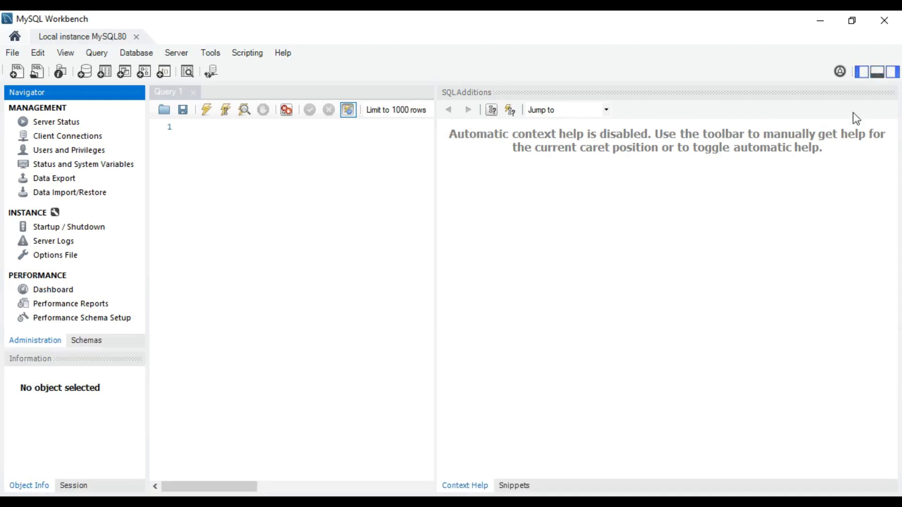
left_click(861, 73)
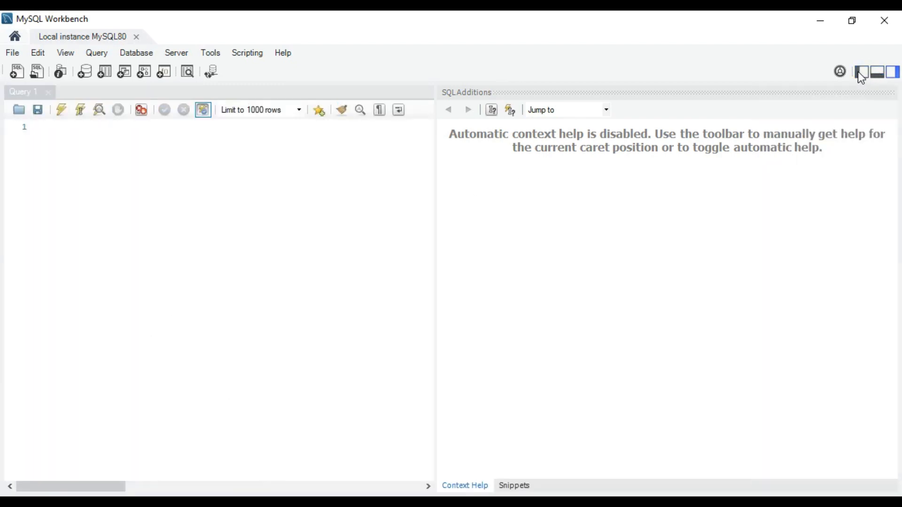
left_click(867, 73)
left_click(893, 72)
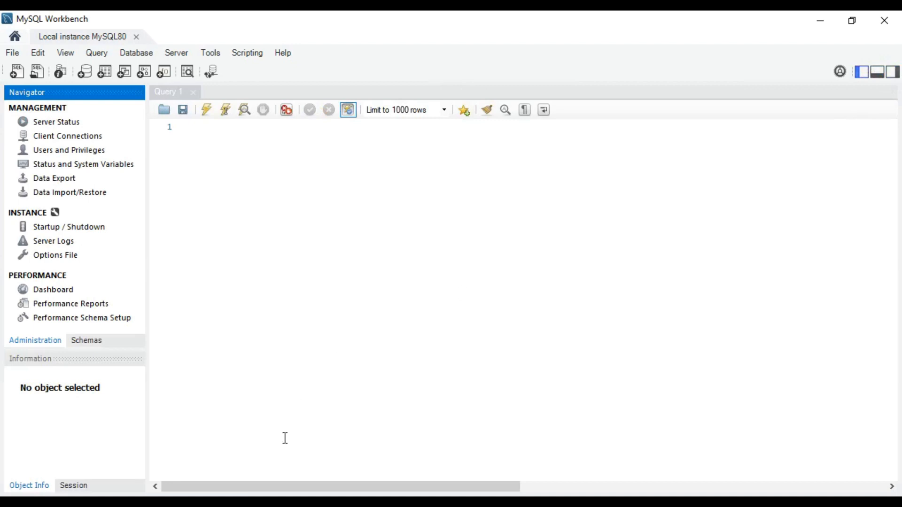
Write a trial select keyword in the Query 1 editor and clear it again
left_click(209, 199)
type("select")
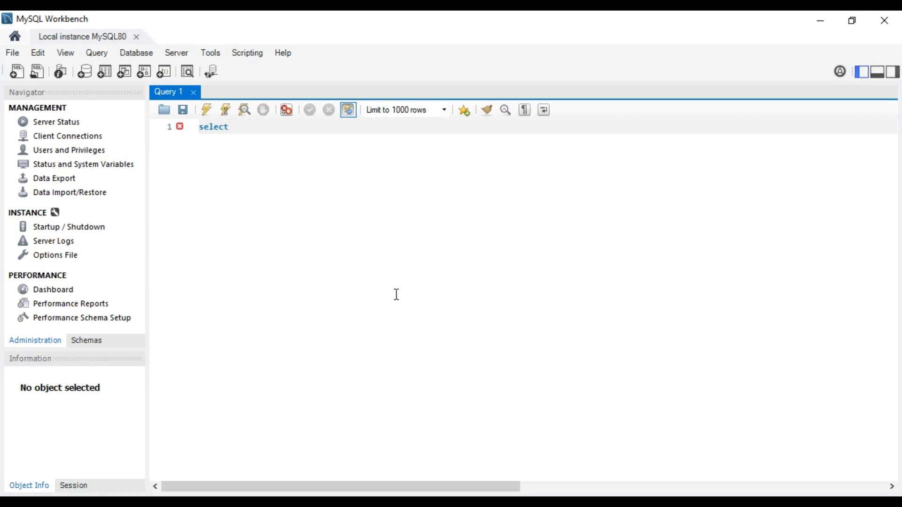
key("BackSpace")
key("BackSpace")
key("BackSpace")
key("BackSpace")
key("BackSpace")
key("BackSpace")
Display the server's schemas in the Navigator sidebar
mouse_move(109, 352)
left_mouse_down()
mouse_move(109, 414)
mouse_move(101, 355)
left_mouse_up()
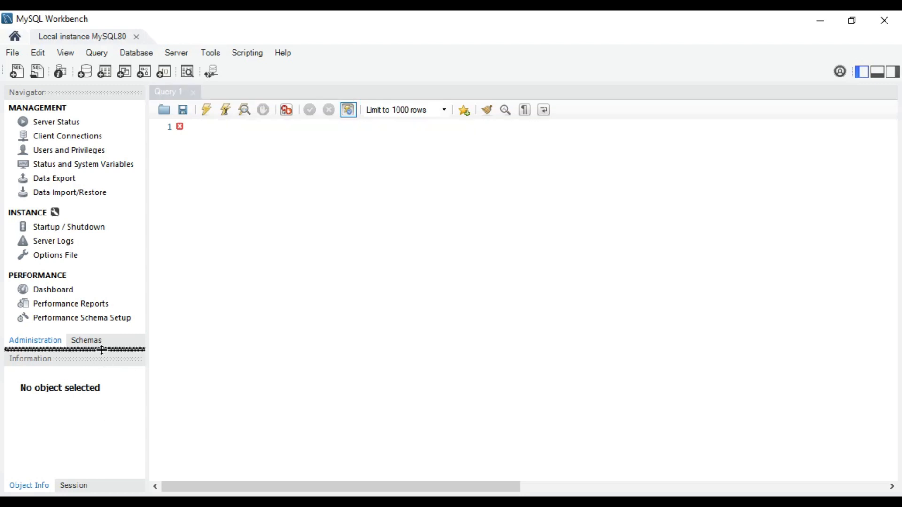
left_click(98, 342)
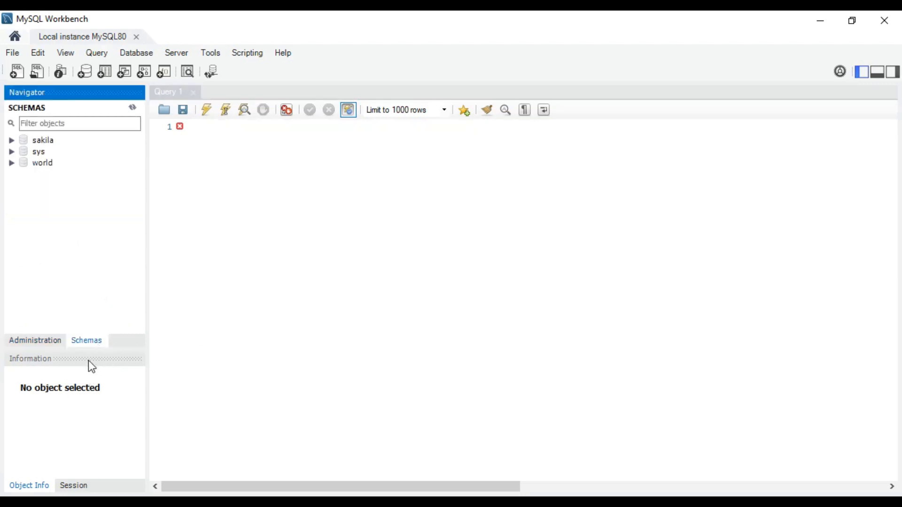
Display the rows of the actor table in the sakila schema, then close its result tab
left_click_drag(89, 351, 85, 398)
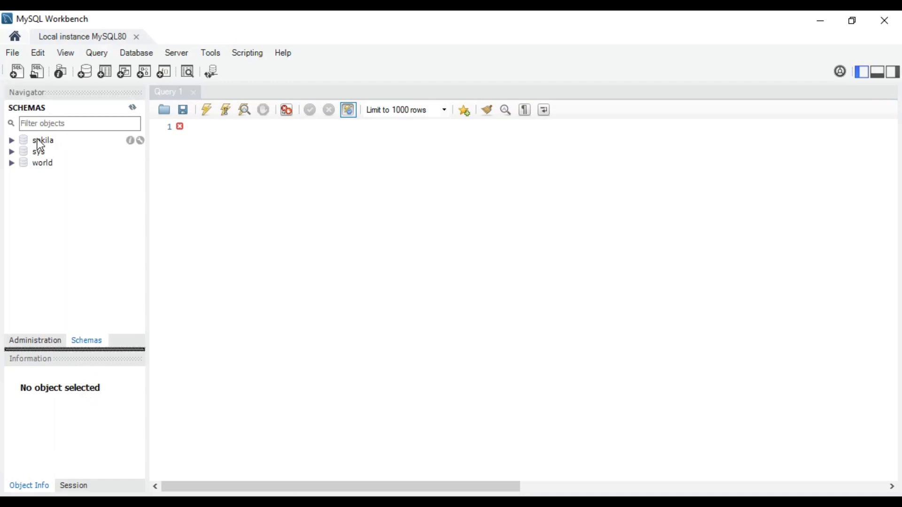
left_click(11, 140)
left_click(25, 151)
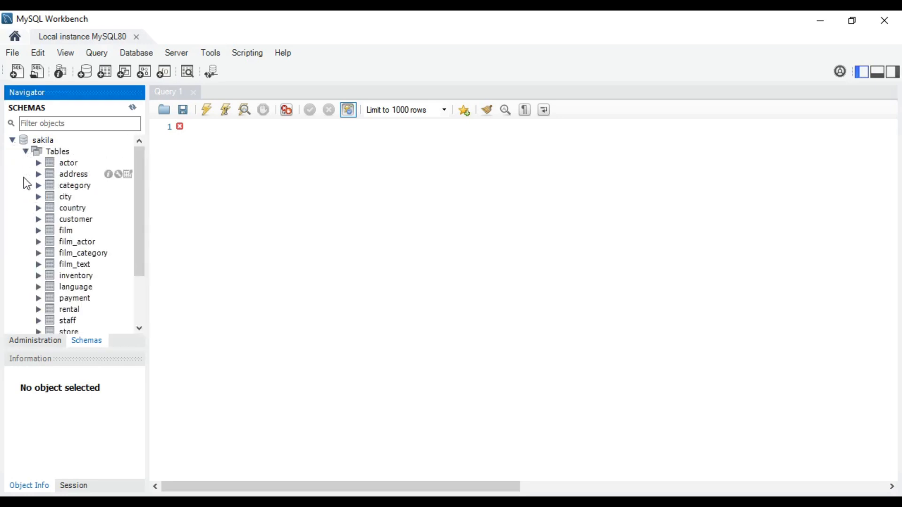
left_click(56, 162)
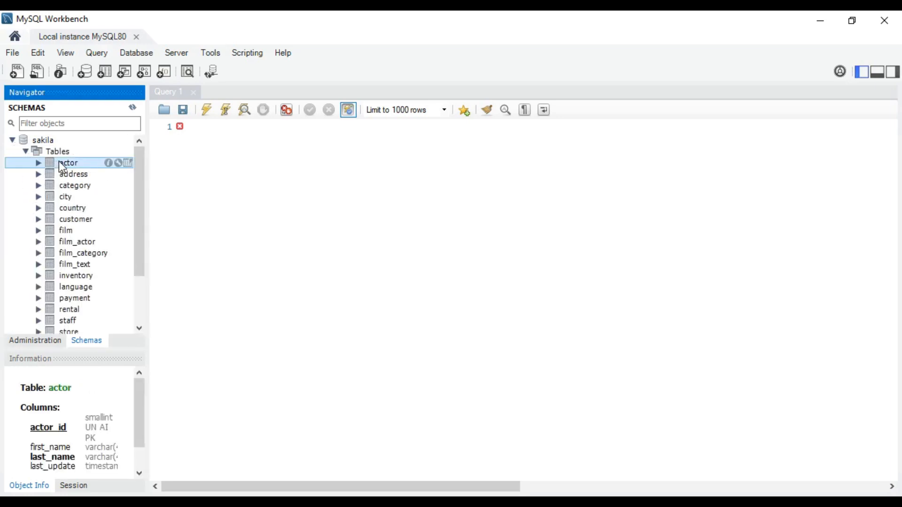
left_click(128, 163)
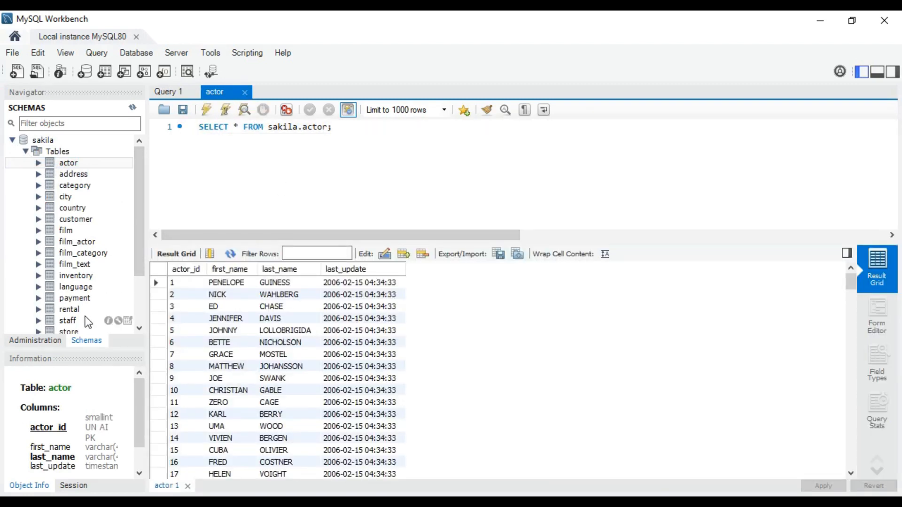
left_click(244, 92)
scroll(109, 301, "down", 2)
scroll(110, 301, "up", 2)
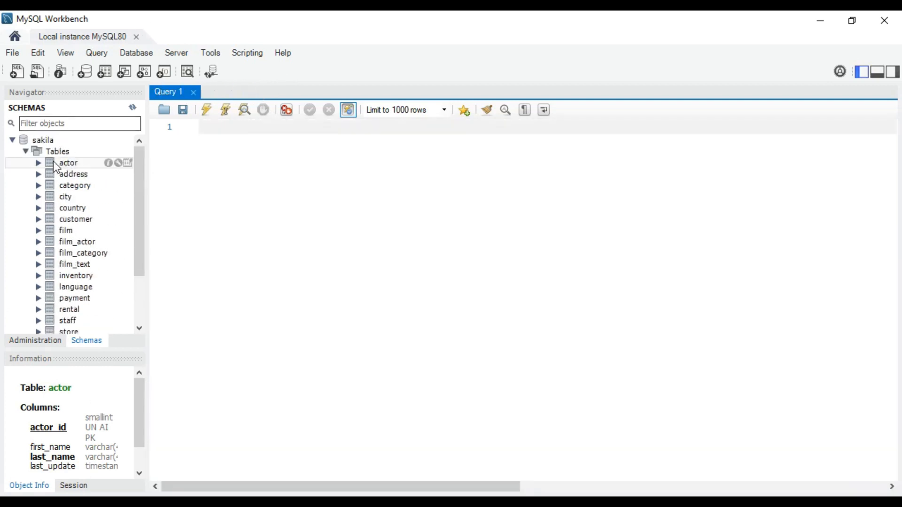
Examine the Views, Stored Procedures and Functions groups of the sakila schema, leaving the schema collapsed
left_click(25, 151)
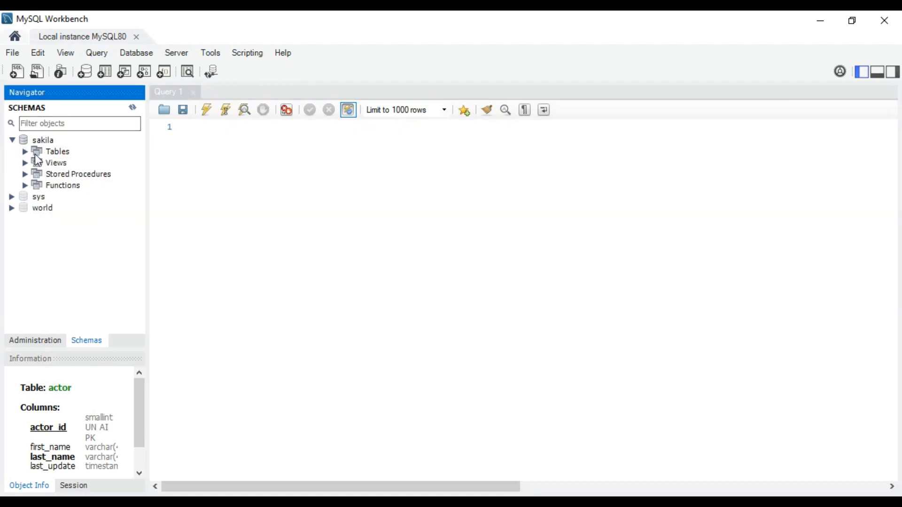
left_click(25, 163)
left_click(25, 163)
left_click(24, 174)
left_click(25, 173)
left_click(27, 188)
left_click(27, 188)
left_click(13, 140)
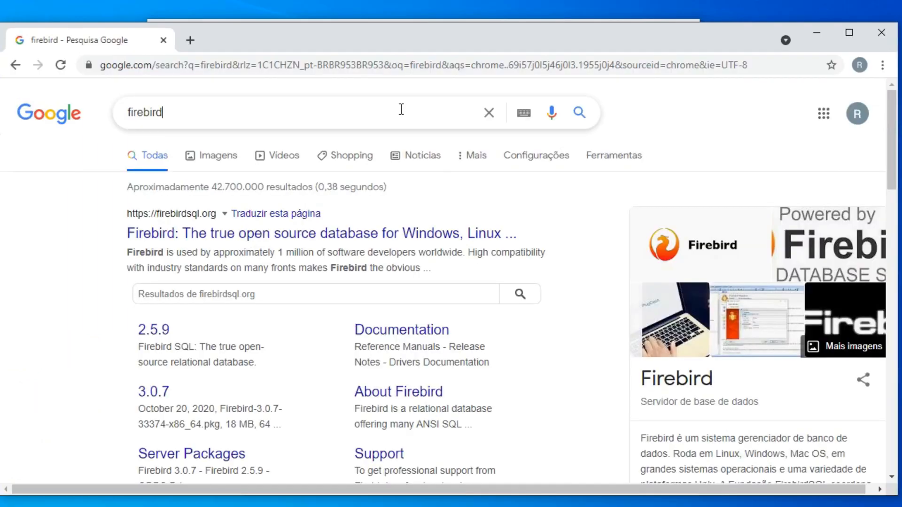
Switch to Chrome, open firebirdsql.org from the Google results for firebird, and look over its news page
left_click(401, 108)
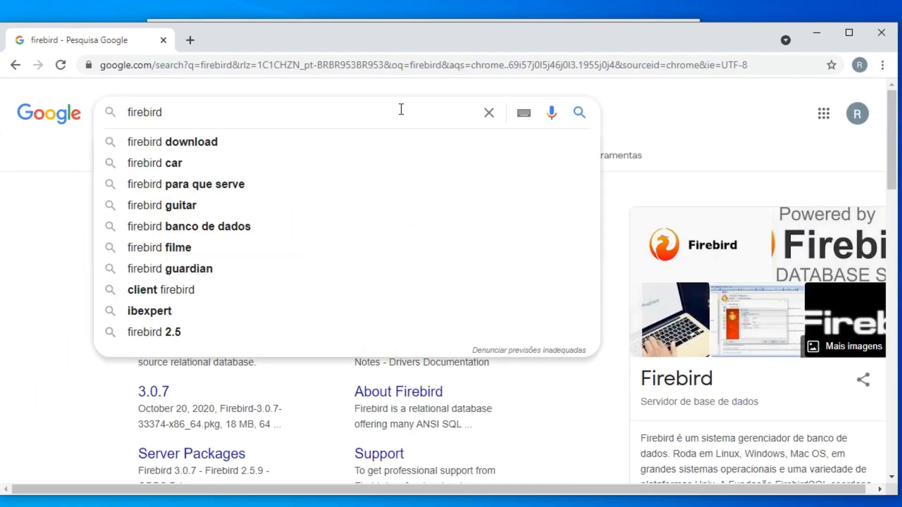
left_click(58, 202)
left_click(181, 235)
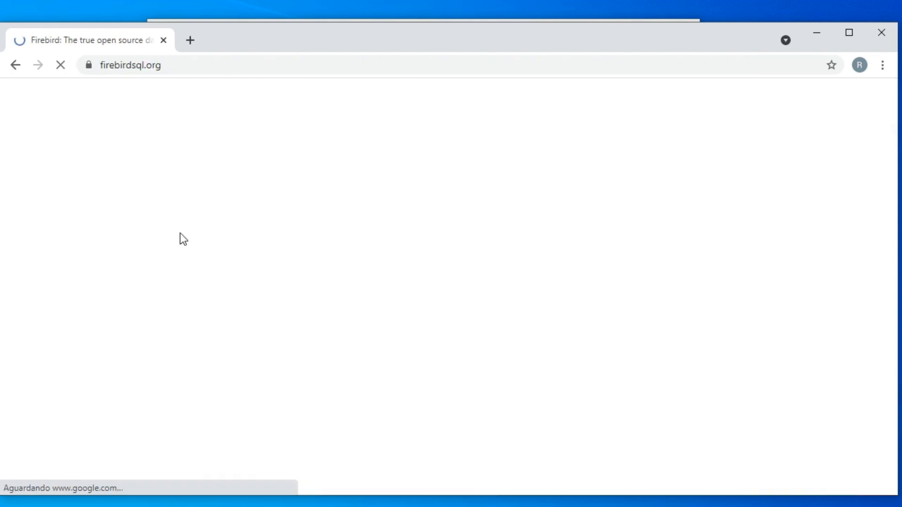
left_click(826, 93)
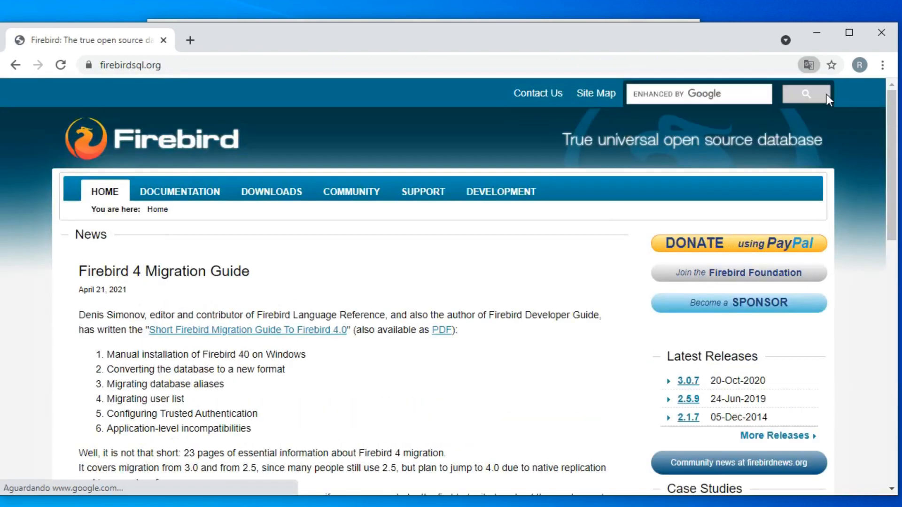
scroll(467, 272, "down", 3)
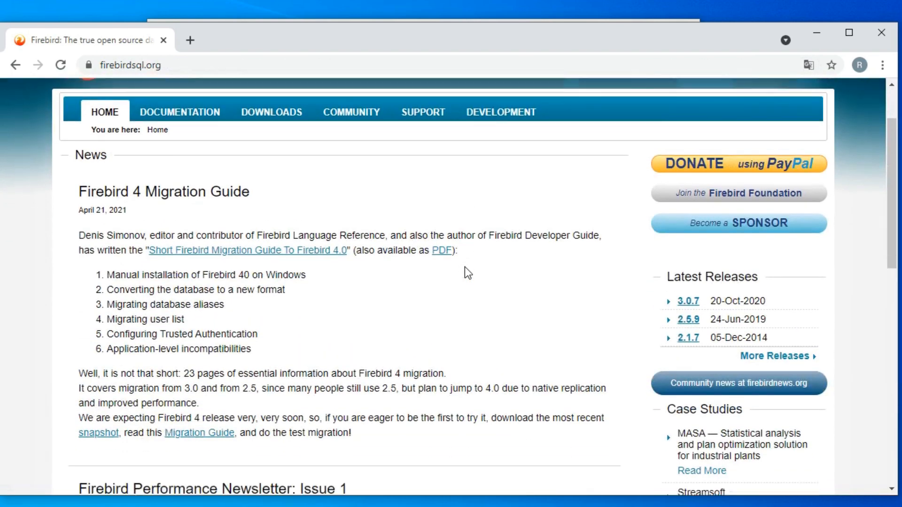
scroll(464, 267, "down", 5)
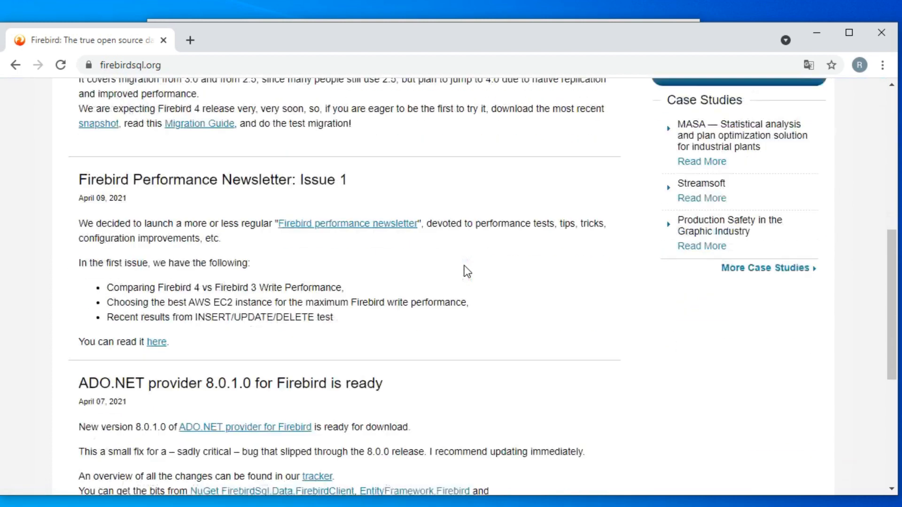
scroll(464, 267, "up", 5)
scroll(467, 272, "up", 3)
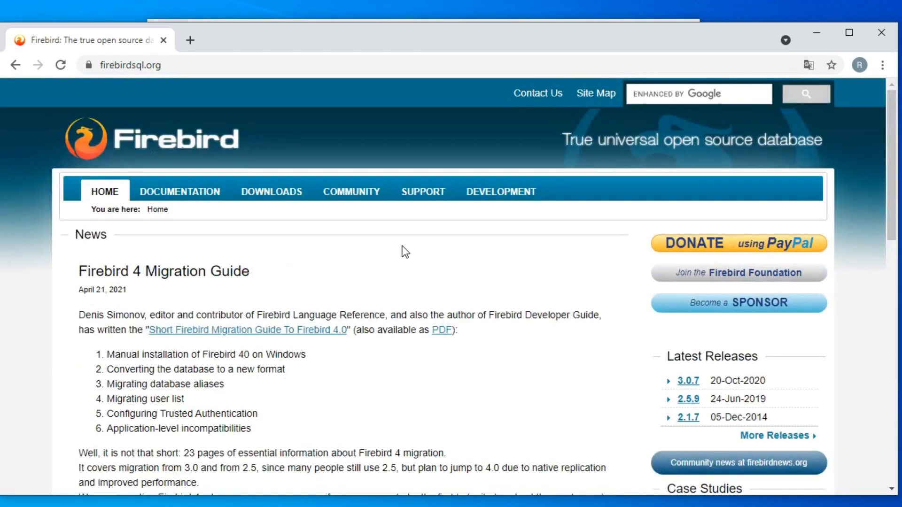
Download the Win32 executable installer Firebird-2.5.9.27139_0_Win32.exe from the Firebird 2.5 server packages page
left_click(282, 198)
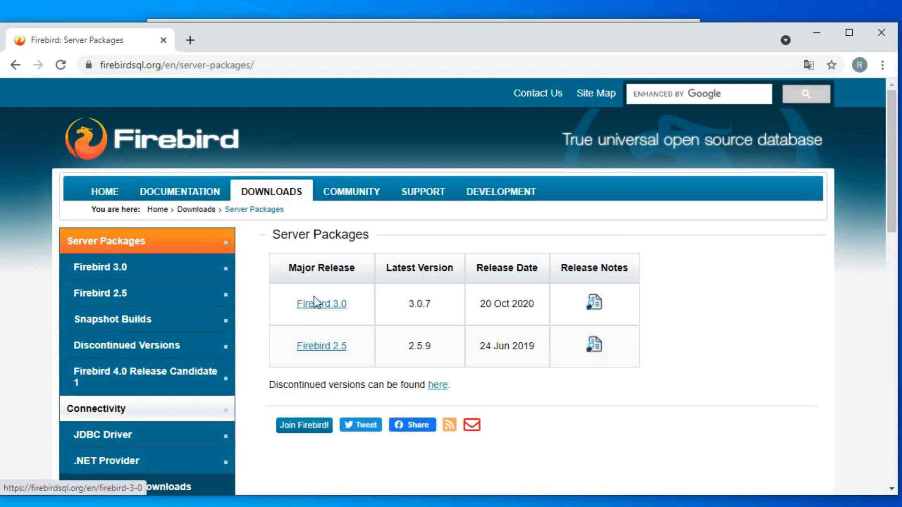
left_click(323, 347)
scroll(396, 304, "down", 3)
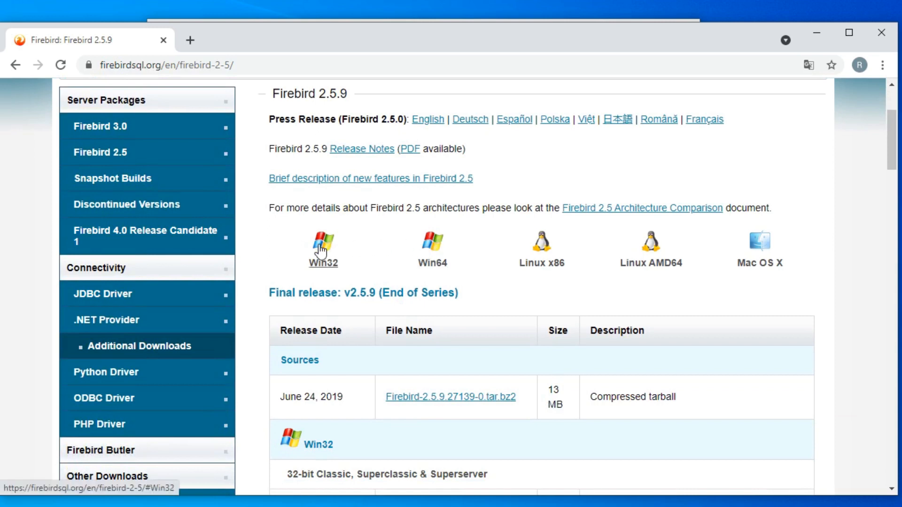
scroll(363, 267, "down", 3)
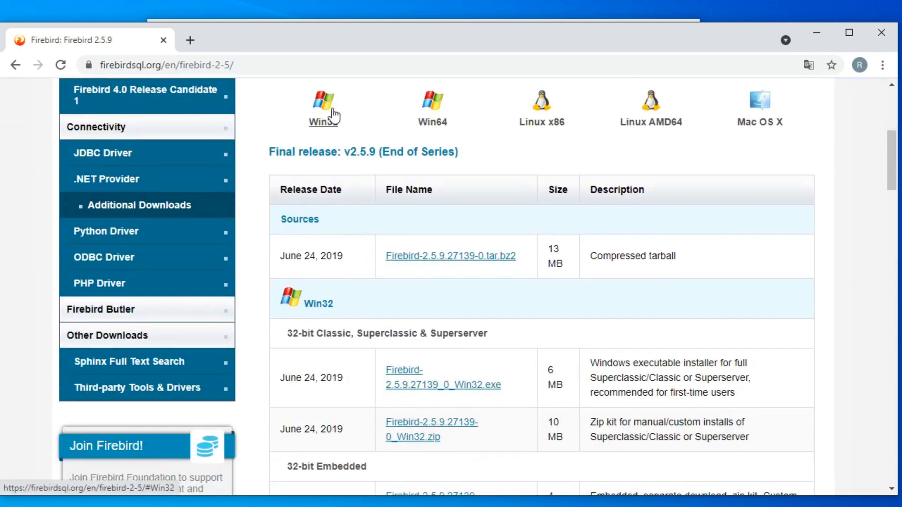
scroll(375, 112, "up", 1)
left_click(327, 177)
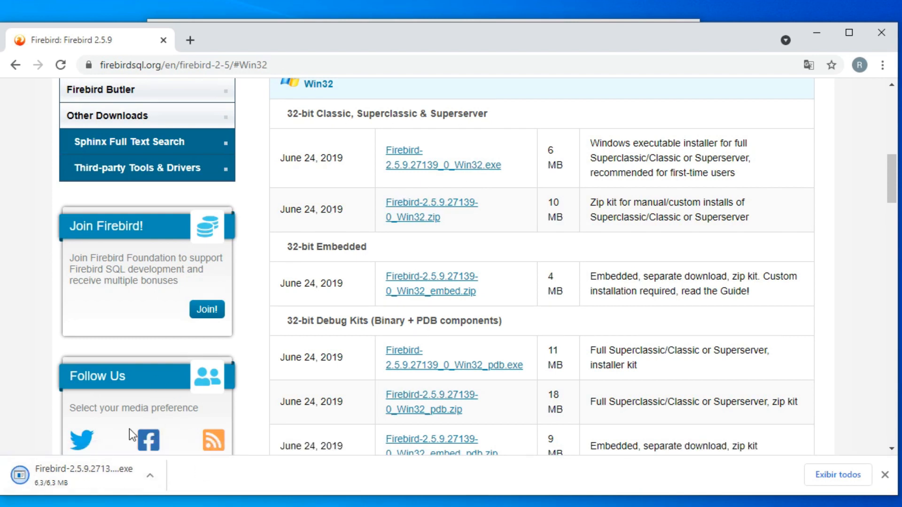
Run the downloaded Firebird installer and use Português (Portugal) as the setup language
left_click(158, 481)
left_click(172, 370)
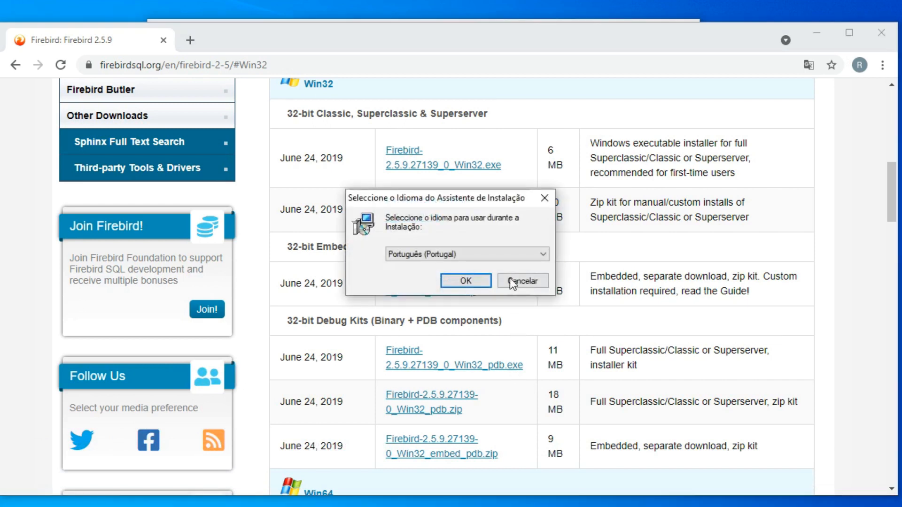
left_click(497, 254)
left_click(495, 252)
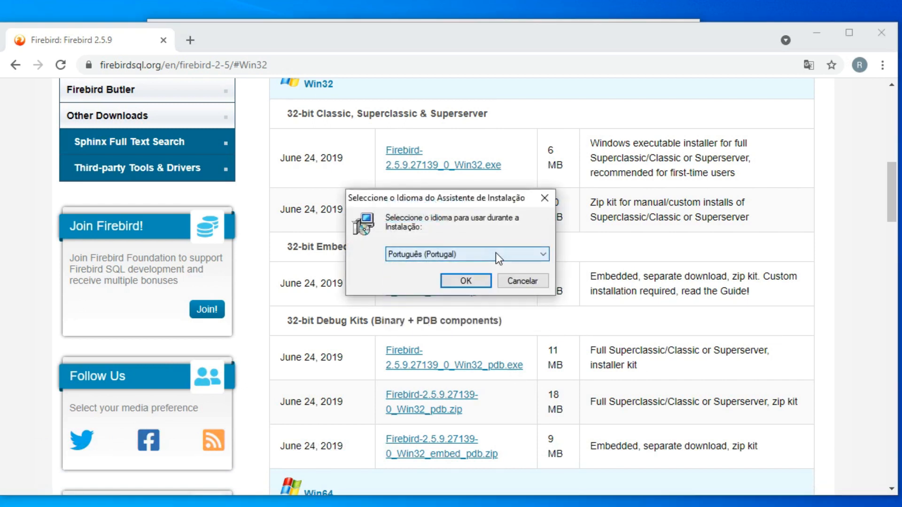
left_click(469, 284)
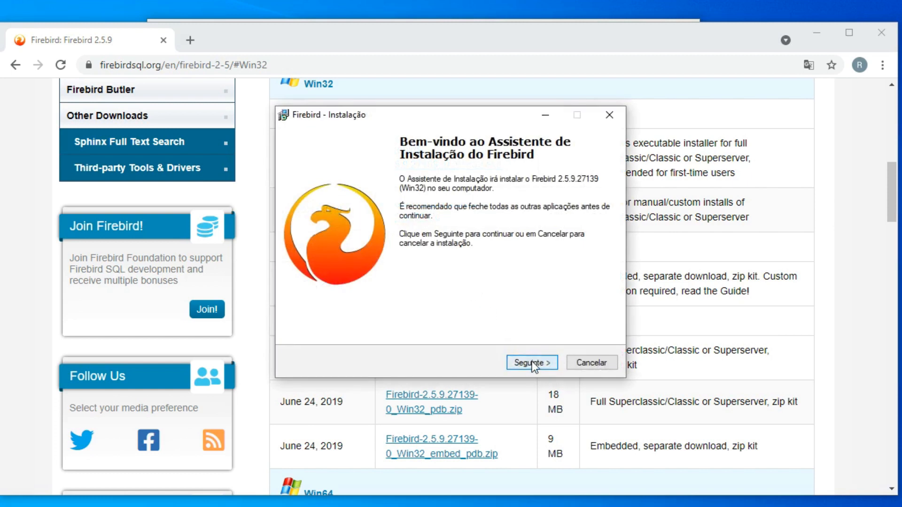
Accept the Firebird licence agreement and proceed to the installation destination
left_click(531, 364)
left_click(373, 320)
left_click(529, 359)
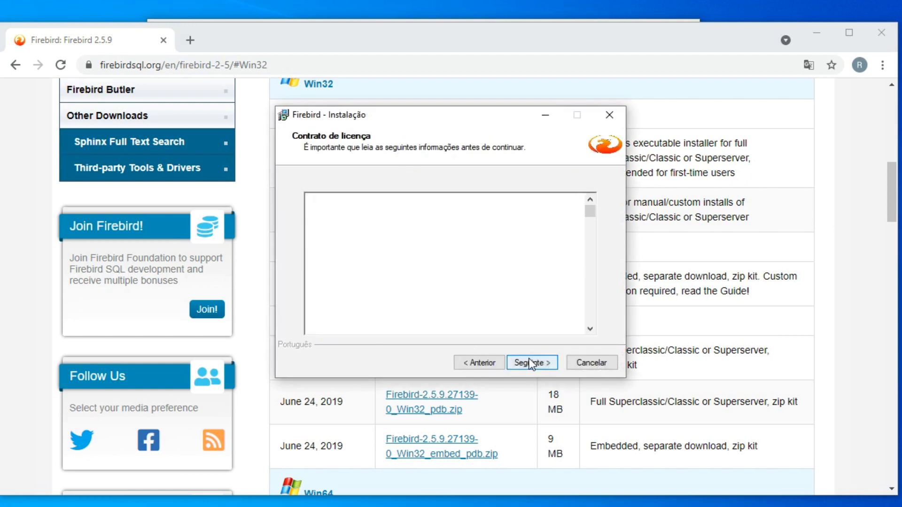
left_click(529, 359)
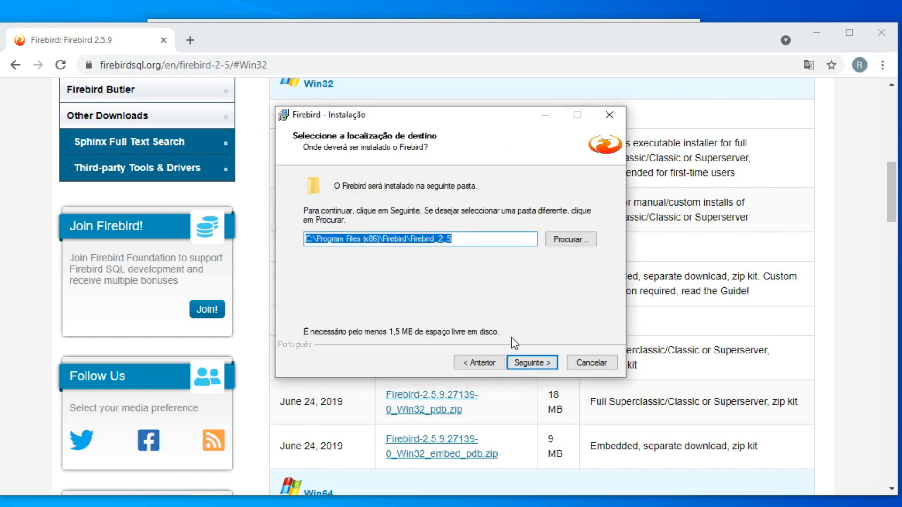
Accept the destination C:\Program Files (x86)\Firebird\Firebird_2_5, full installation with Super Server binaries, and Start Menu folder Firebird 2.5 (Win32)
left_click(524, 366)
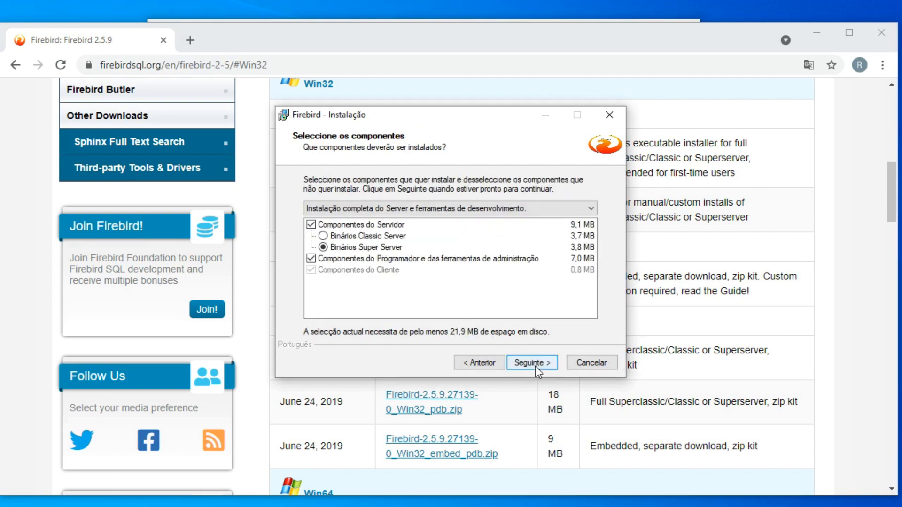
left_click(535, 365)
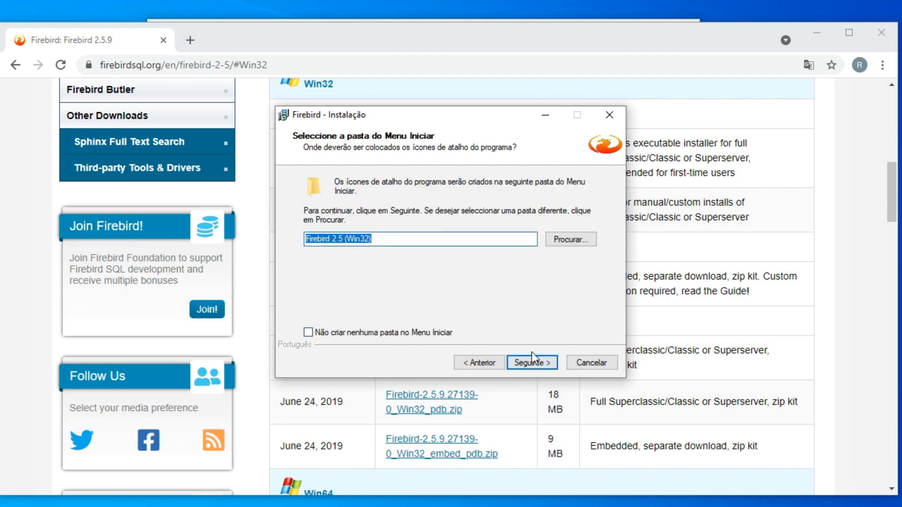
left_click(534, 363)
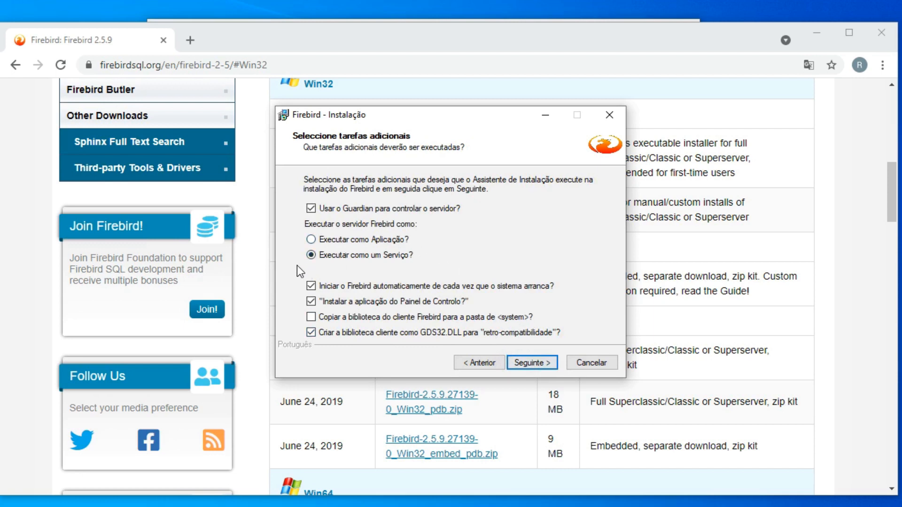
Enable copying the Firebird client library to the system folder, disable the GDS32.DLL compatibility library, and start the installation
left_click(312, 319)
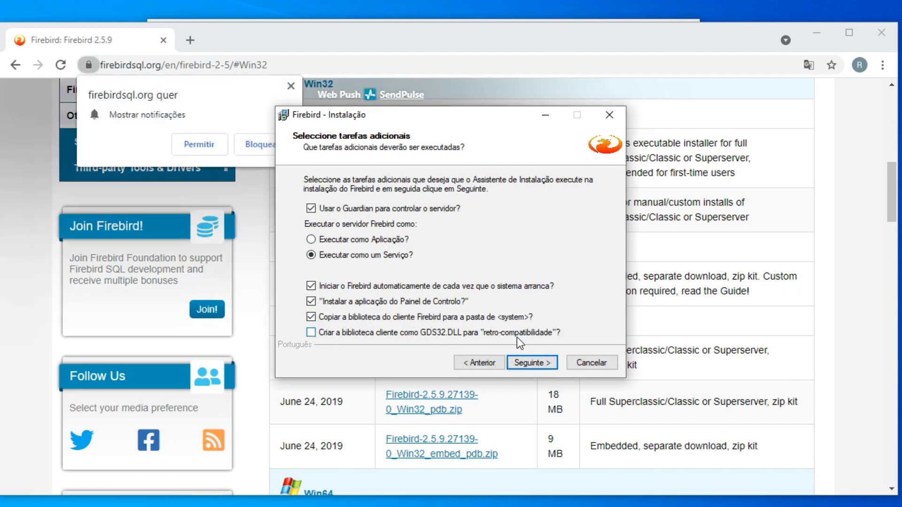
left_click(542, 360)
left_click(540, 361)
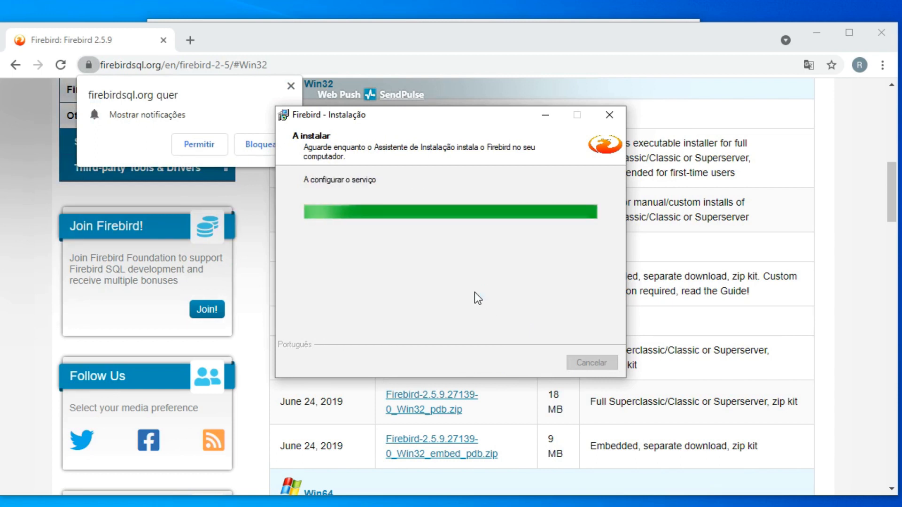
Finish the Firebird setup with the service started now and the "After installation - What Next?" option deselected
left_click(529, 364)
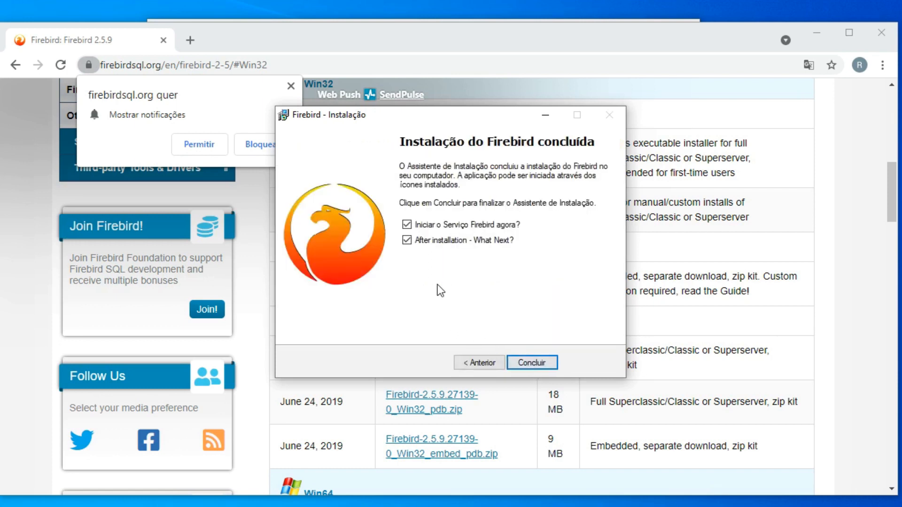
left_click(415, 237)
left_click(529, 364)
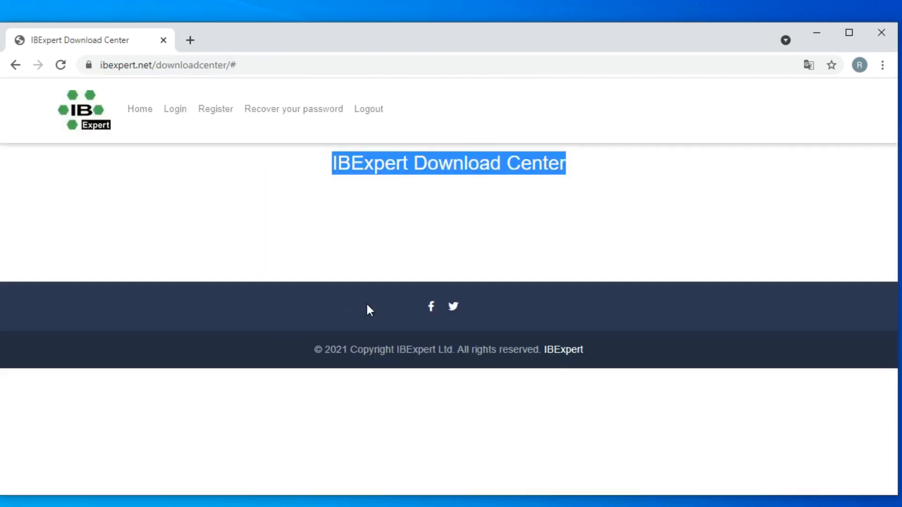
Load the IBExpert Download Center at ibexpert.net/downloadcenter/ and open the new account registration form
left_click(275, 62)
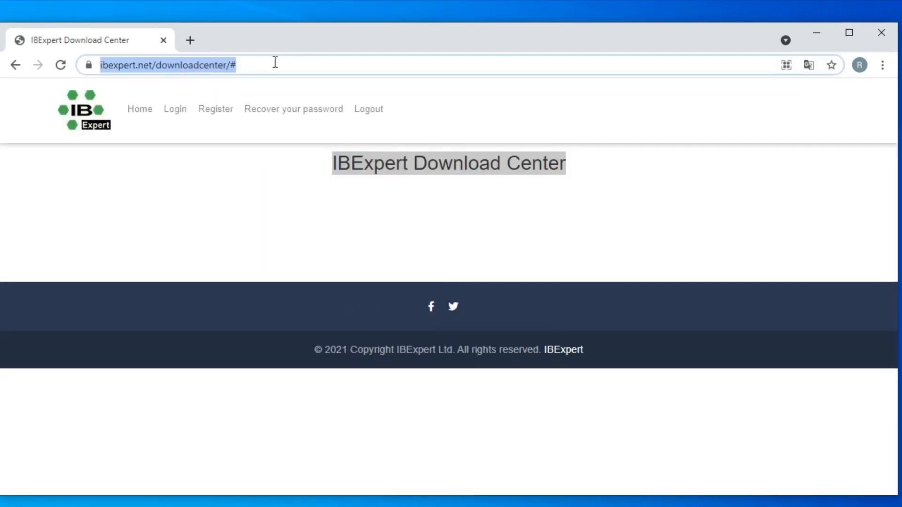
left_click(94, 112)
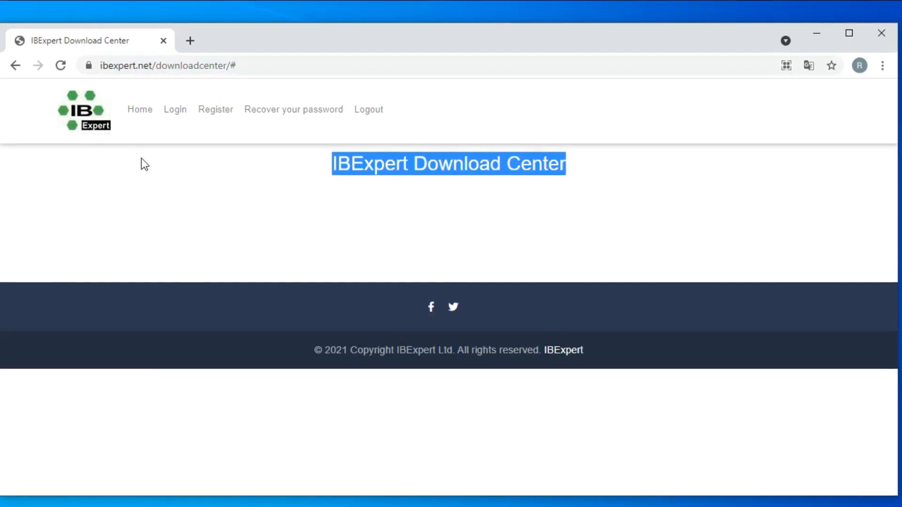
left_click(286, 60)
left_click(288, 62)
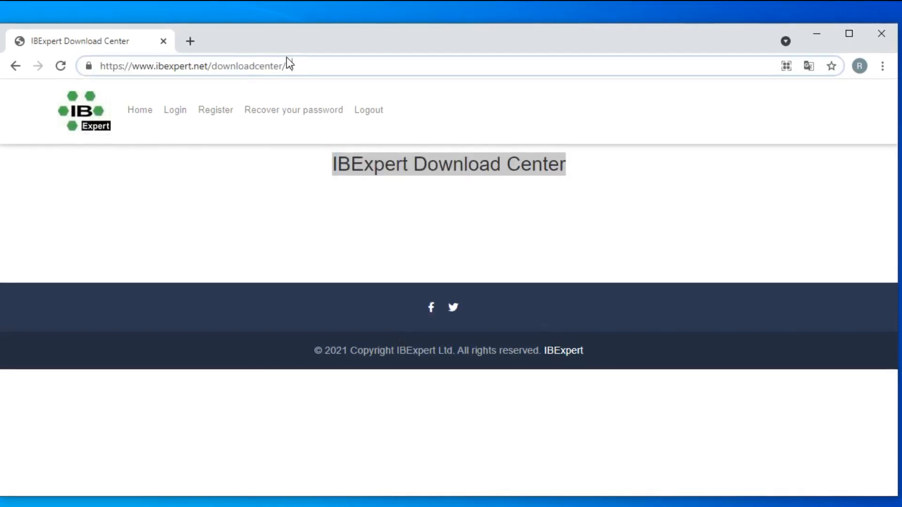
key("Return")
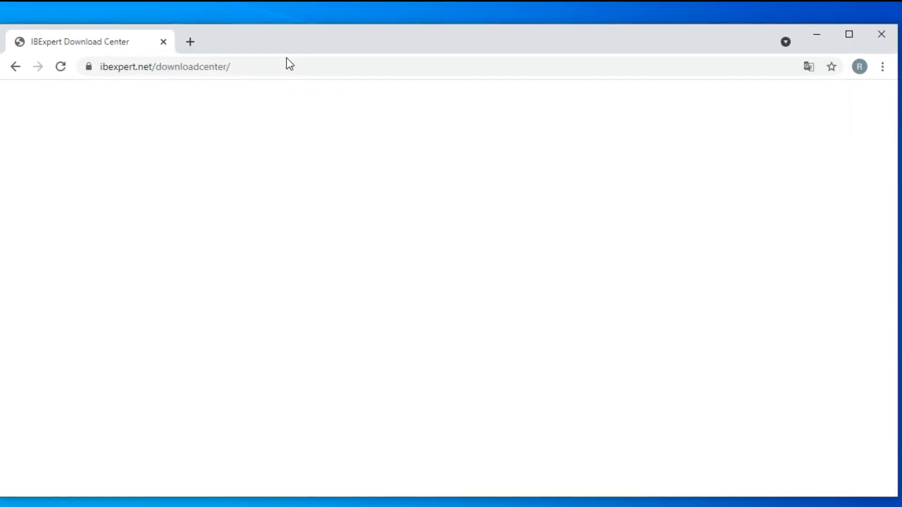
left_click(250, 67)
left_click(435, 251)
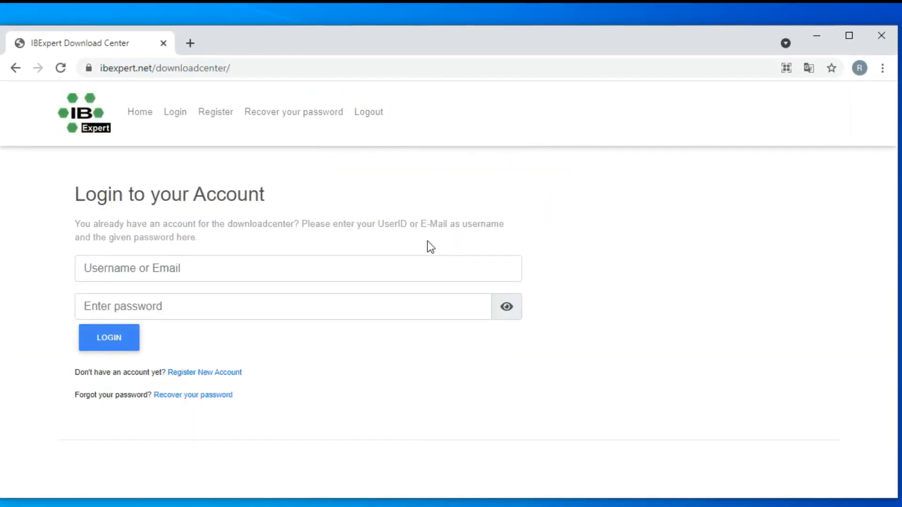
left_click(204, 373)
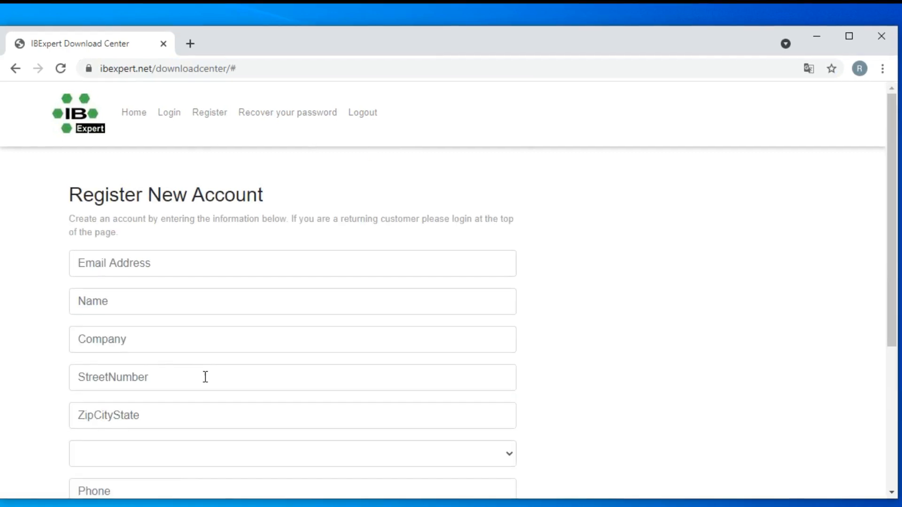
Review the fields and newsletter options of the new account registration form
scroll(510, 359, "down", 5)
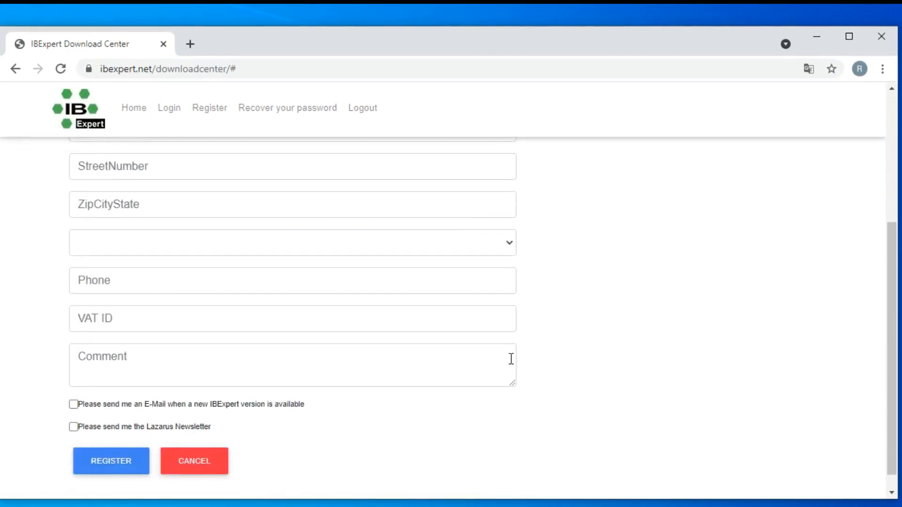
scroll(511, 359, "up", 5)
scroll(202, 325, "down", 3)
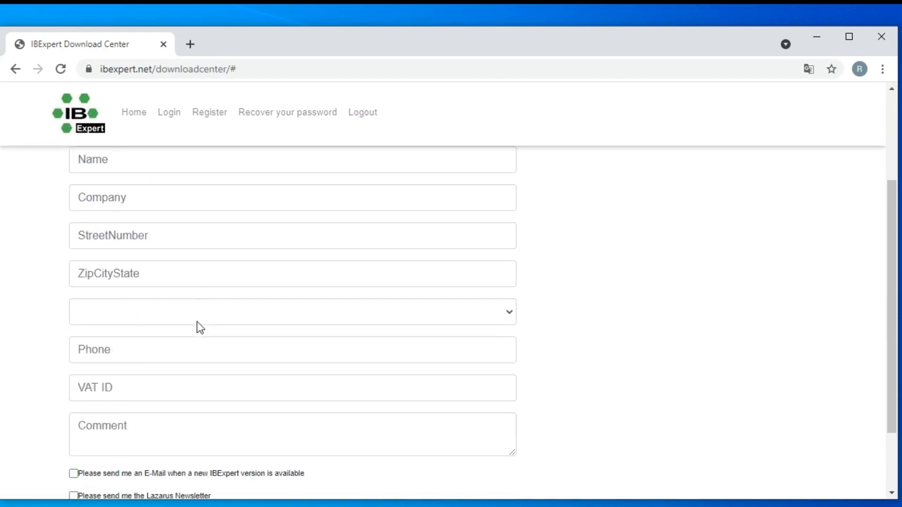
scroll(203, 325, "down", 2)
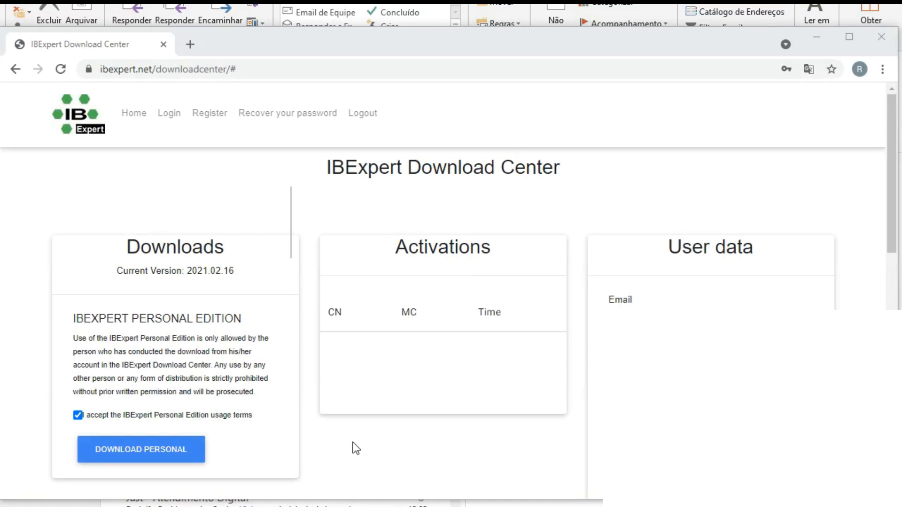
Download the IBExpert Personal Edition installer and launch it
left_click(180, 453)
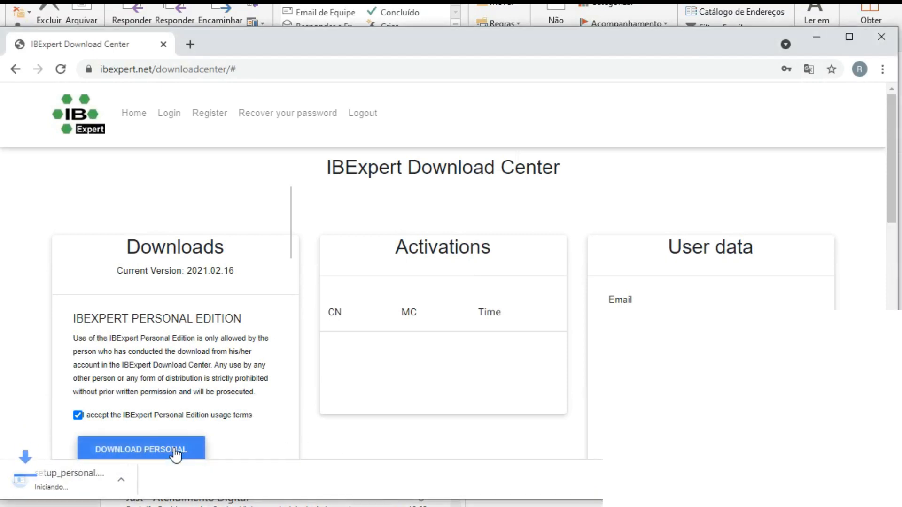
left_click(171, 480)
left_click(182, 406)
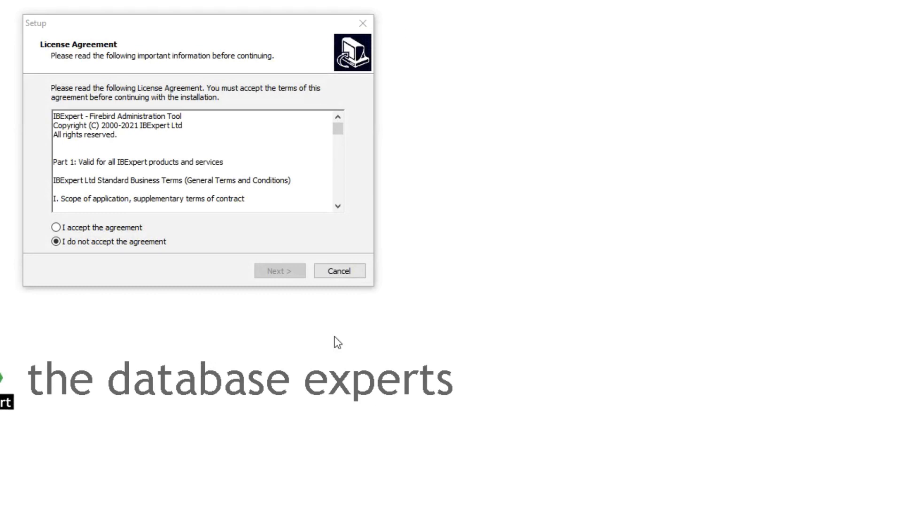
Accept the IBExpert Personal Edition license agreement, run the installation, and finish the setup with Launch IBExpert enabled
left_click(124, 229)
left_click(276, 272)
left_click(277, 272)
left_click(250, 116)
left_click(250, 115)
left_click(289, 273)
left_click(290, 272)
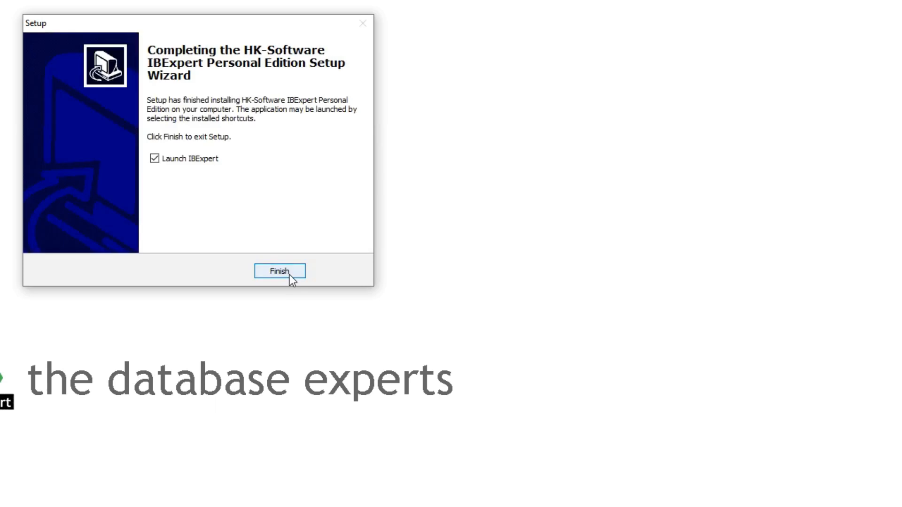
left_click(289, 274)
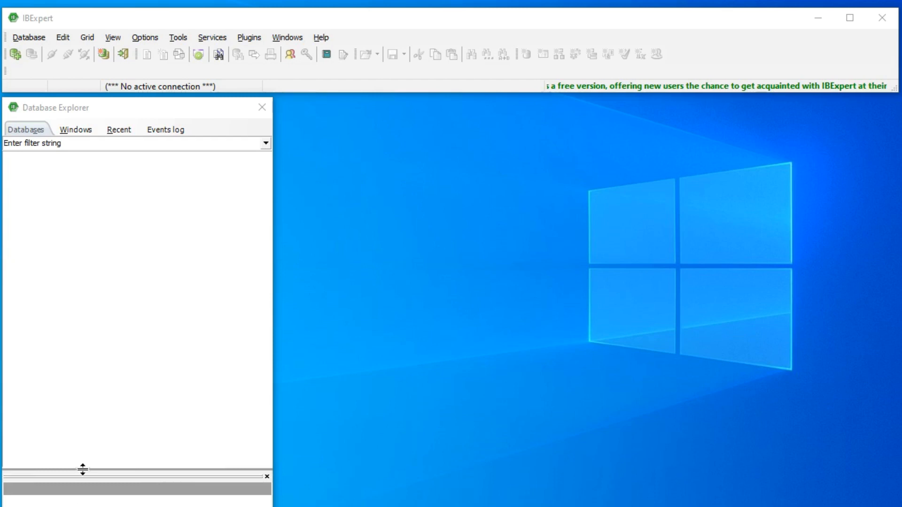
Close the Assistant pane, then reposition and resize the Database Explorer window beneath the main IBExpert window
left_click_drag(83, 475, 83, 285)
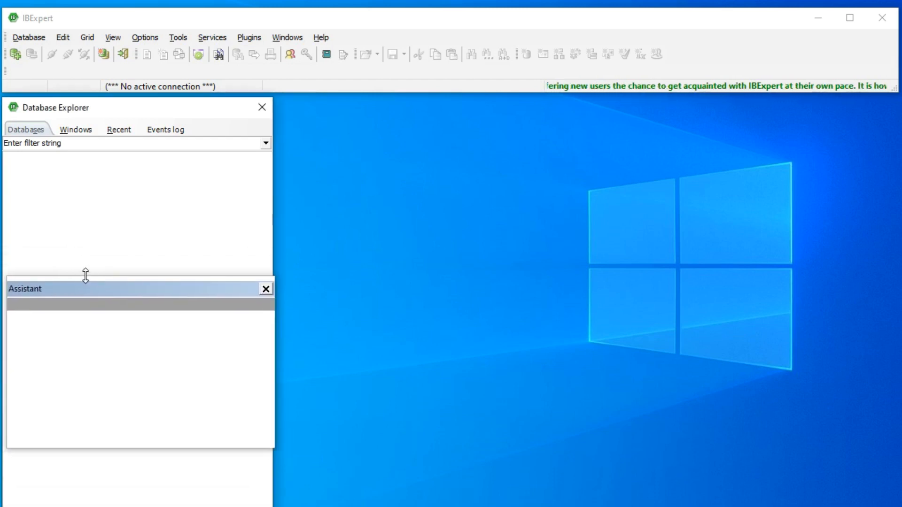
left_click(266, 289)
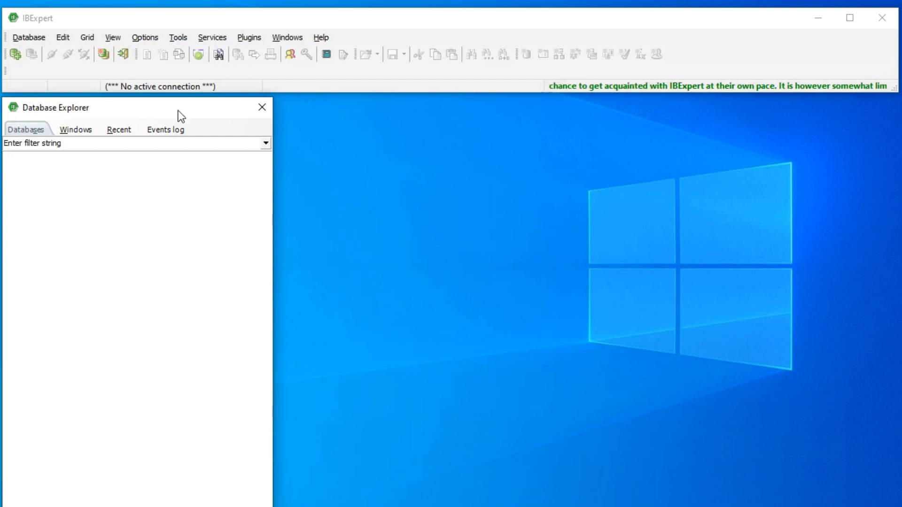
left_click_drag(177, 97, 165, 125)
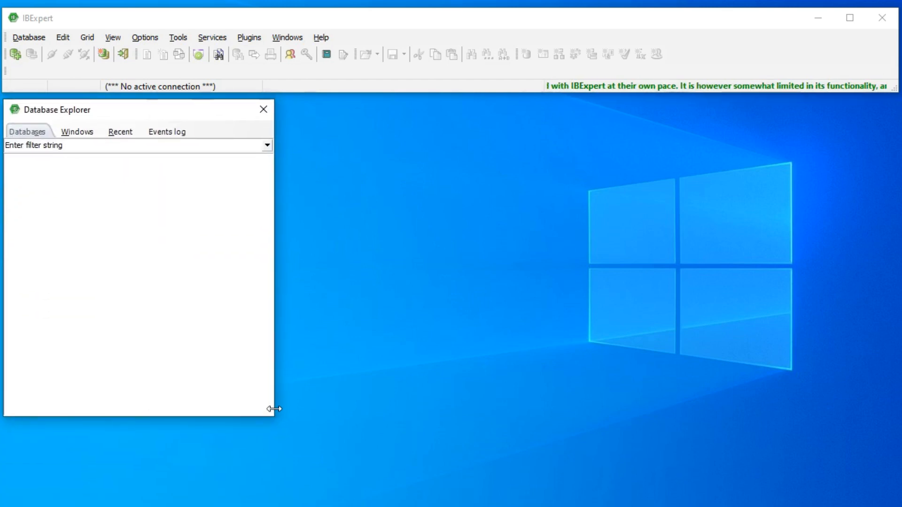
left_click_drag(273, 416, 272, 499)
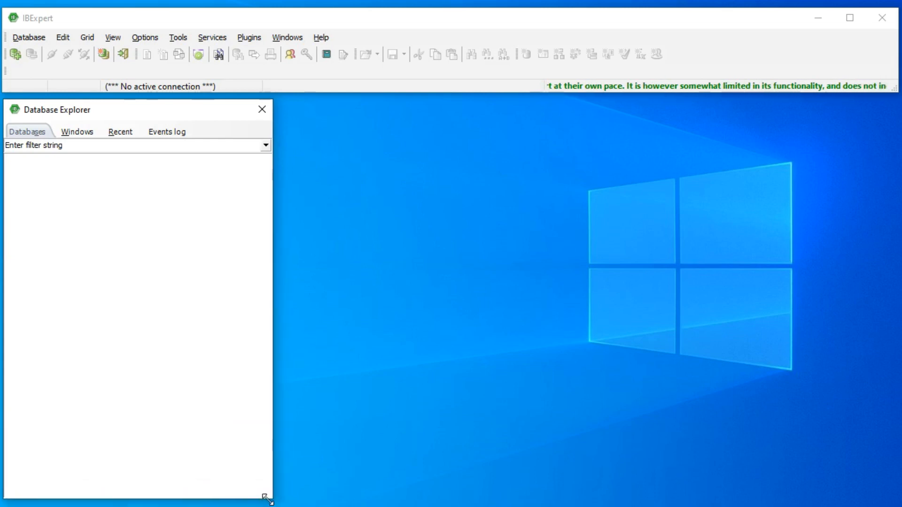
Start a database registration with protocol Local, default, server version Firebird 2.5, and database file C:\SWH\BD\SWH Escola\DADOS.FDB
left_click(17, 55)
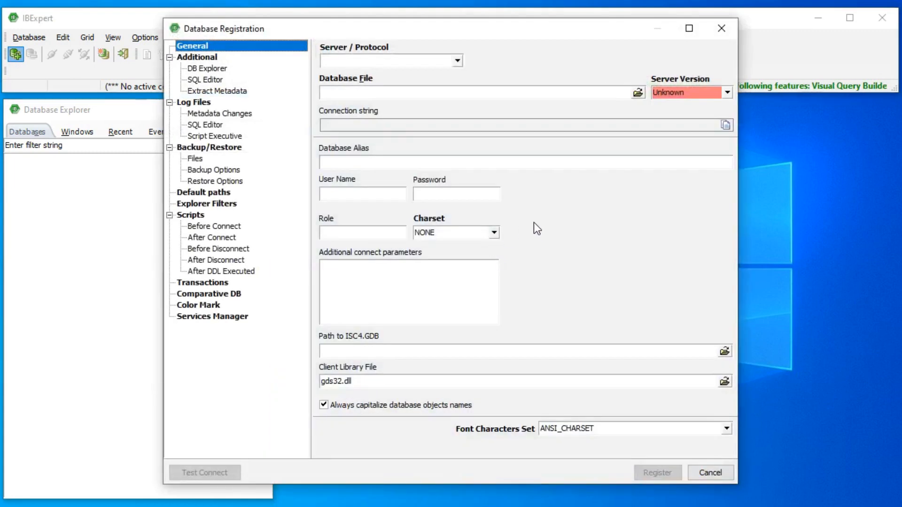
left_click(457, 61)
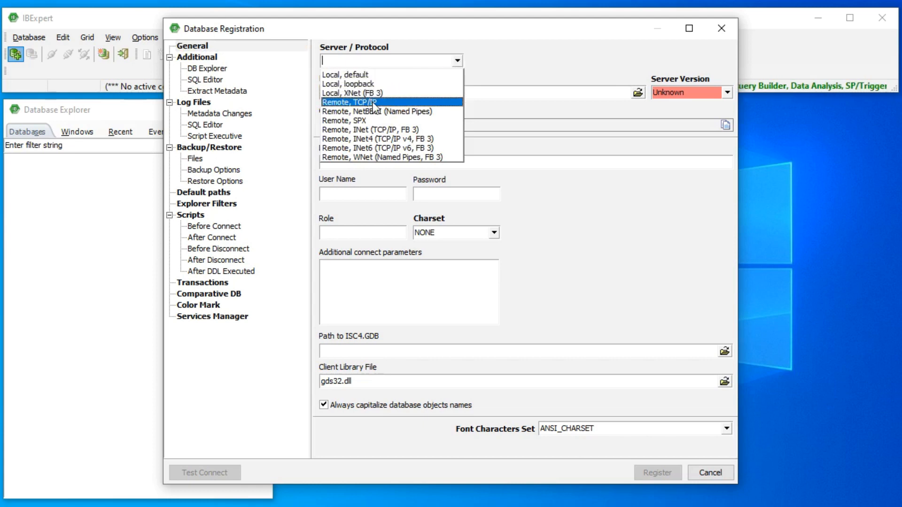
left_click(371, 75)
left_click(727, 93)
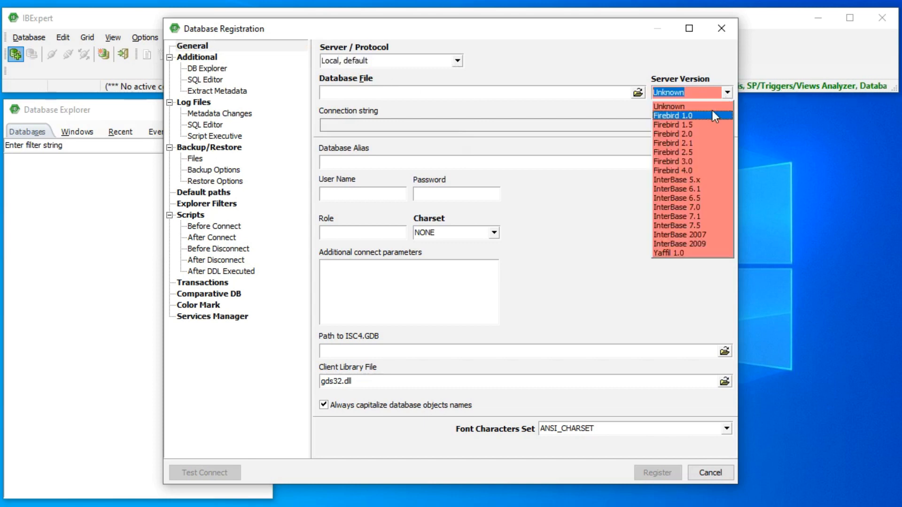
left_click(702, 151)
left_click(638, 93)
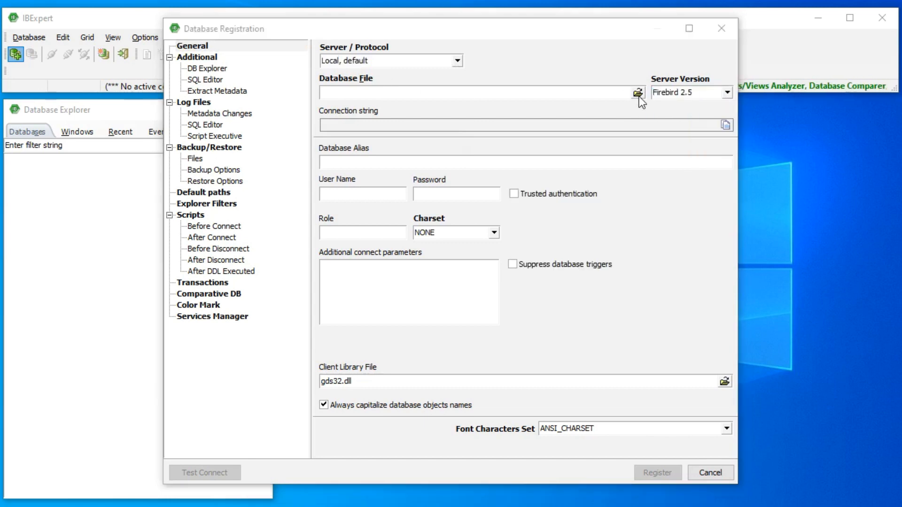
double_click(344, 110)
Set the database alias to SWH ESCOLA
left_click(431, 162)
type("DADS")
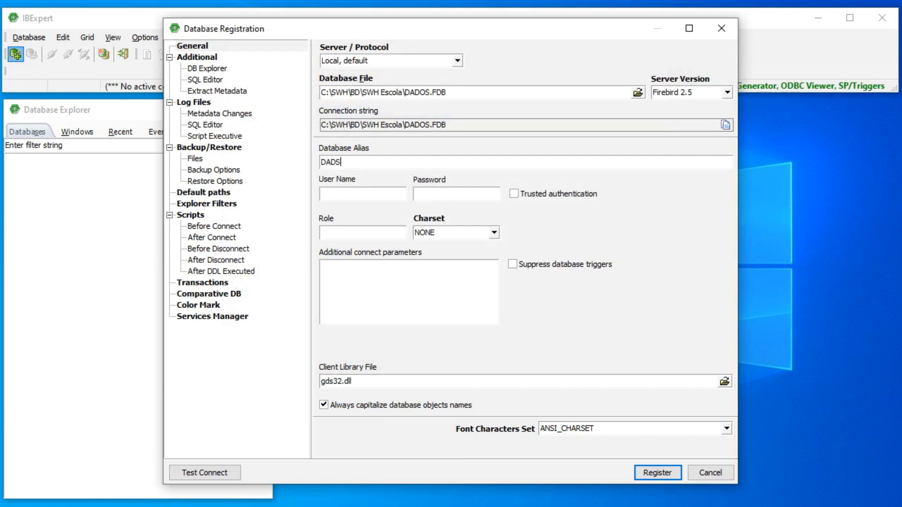
key("BackSpace")
key("BackSpace")
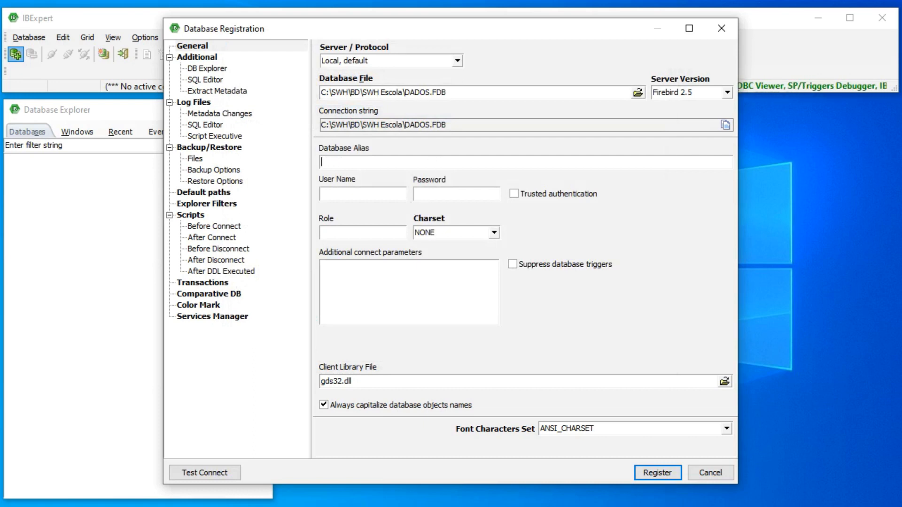
type("SWH ESCOLA")
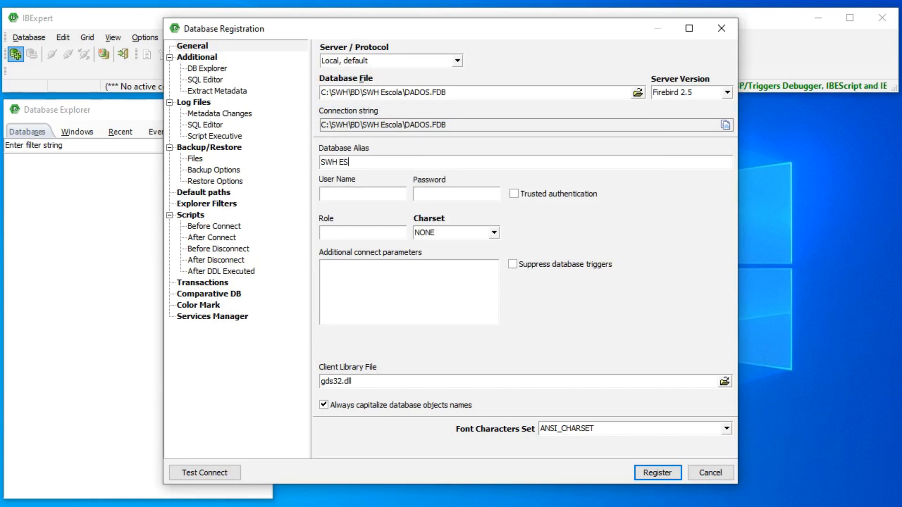
Enter SYSDBA as the database user name and fill in its password
key("Tab")
type("SYSDBA")
key("Tab")
type("******")
key("Tab")
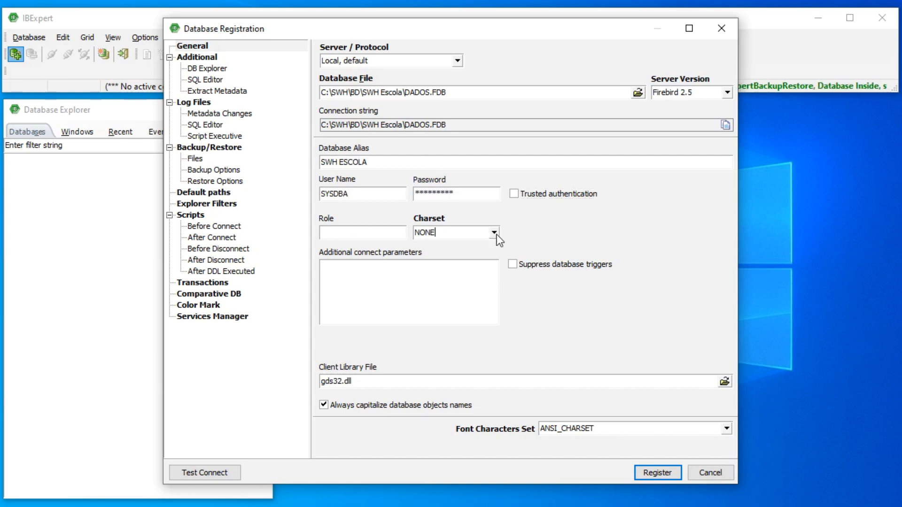
Set the database connection charset to WIN1252
left_click(496, 234)
scroll(495, 338, "down", 3)
scroll(495, 338, "down", 2)
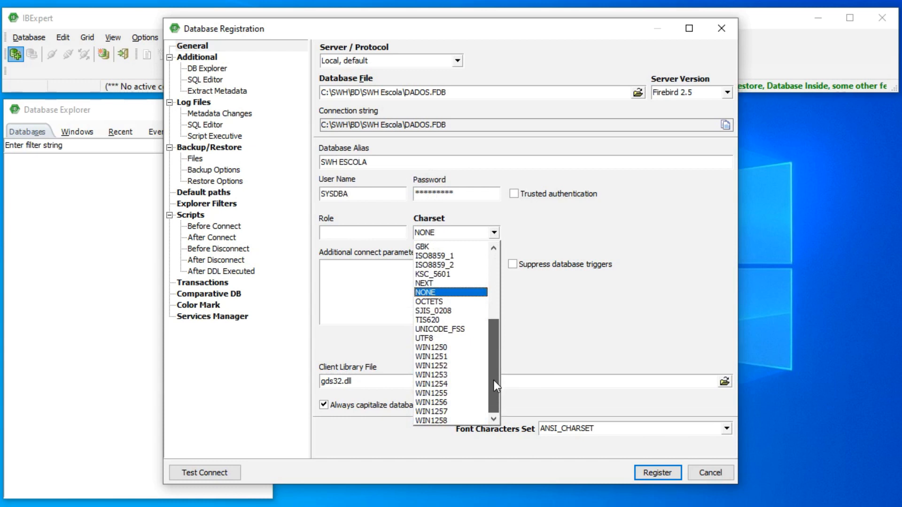
left_click(442, 366)
left_click(383, 299)
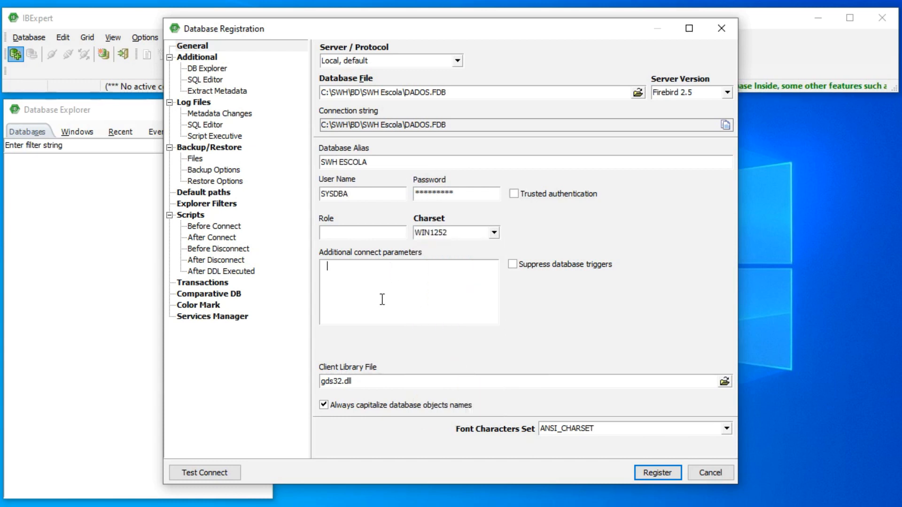
Set the client library file to C:\Program Files (x86)\Firebird\Firebird_2_5\bin\fbclient.dll
left_click(727, 381)
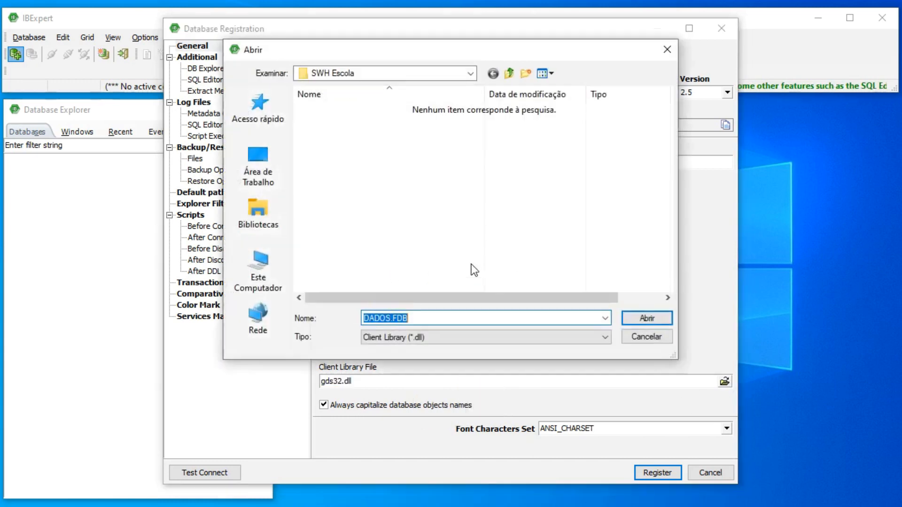
left_click(350, 74)
left_click(347, 245)
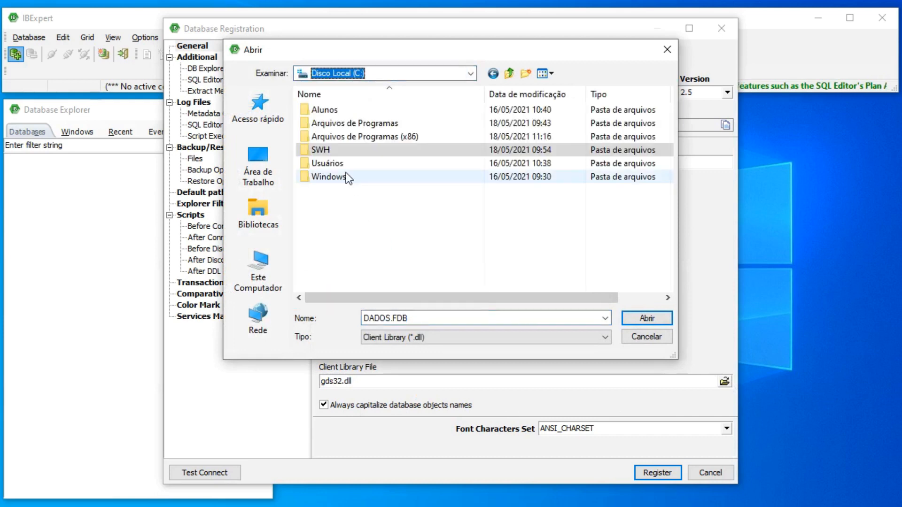
double_click(334, 126)
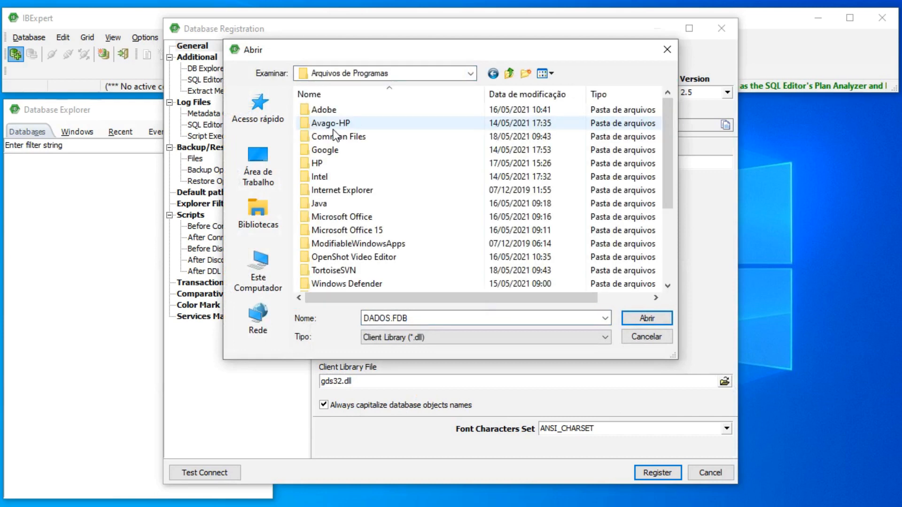
left_click(500, 74)
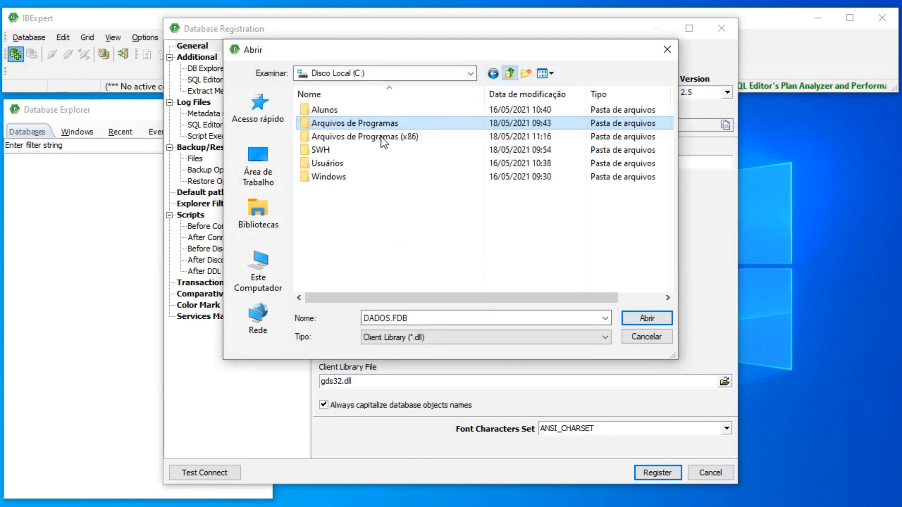
double_click(328, 140)
double_click(335, 164)
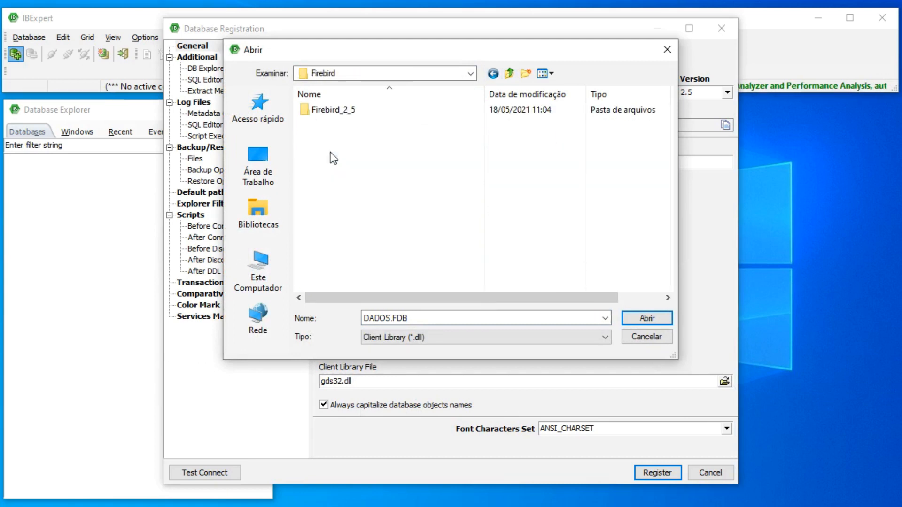
double_click(336, 112)
double_click(335, 111)
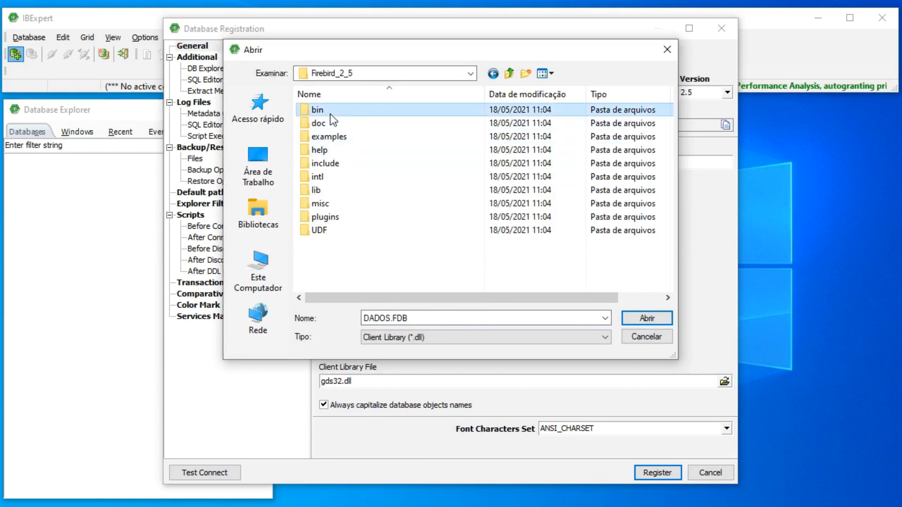
double_click(331, 113)
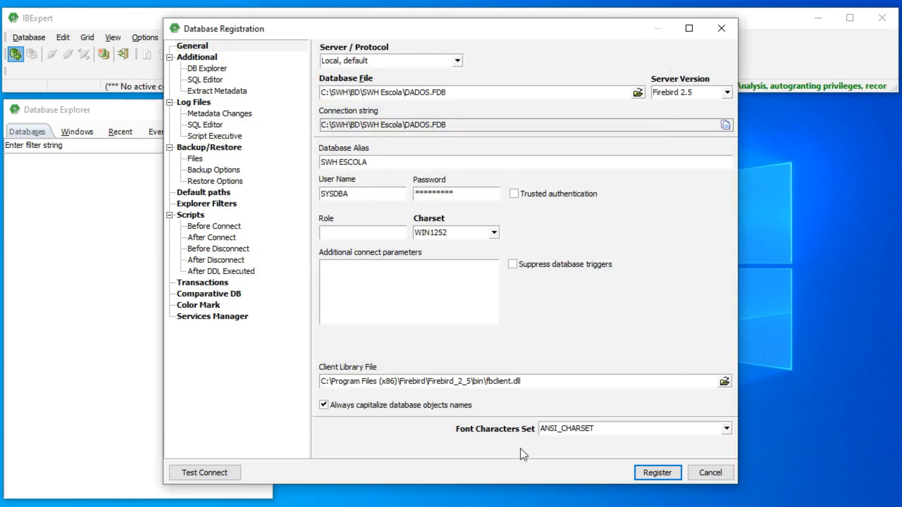
Set the font characters set to DEFAULT_CHARSET and register the database
left_click(726, 429)
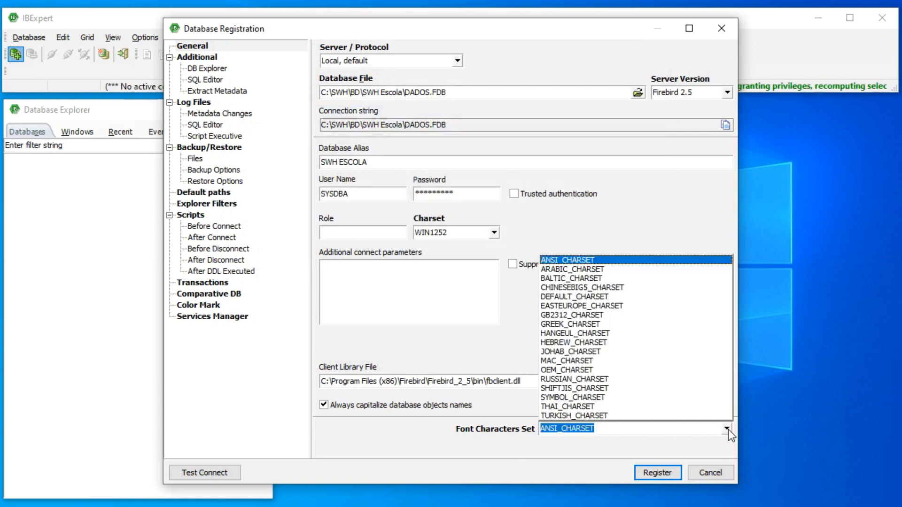
left_click(564, 297)
left_click(661, 474)
Connect to the SWH ESCOLA database and expand its list of tables
left_click(90, 159)
double_click(91, 159)
double_click(79, 180)
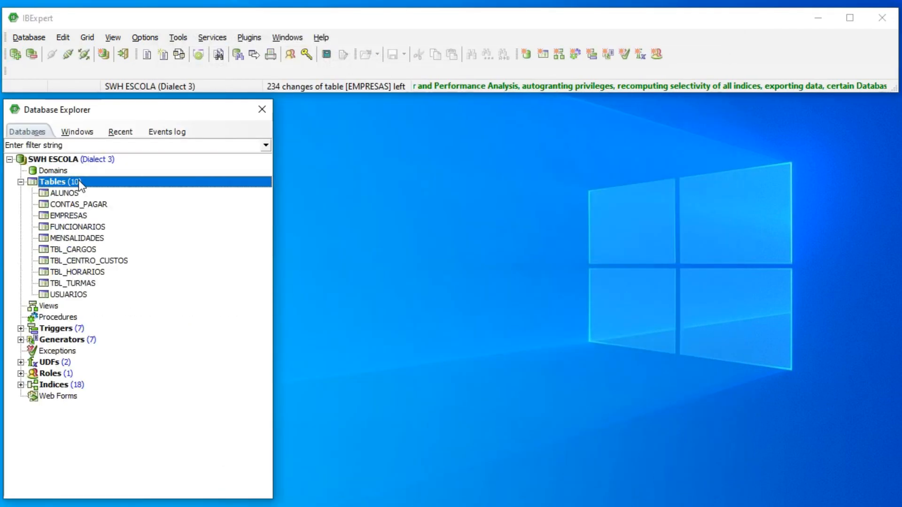